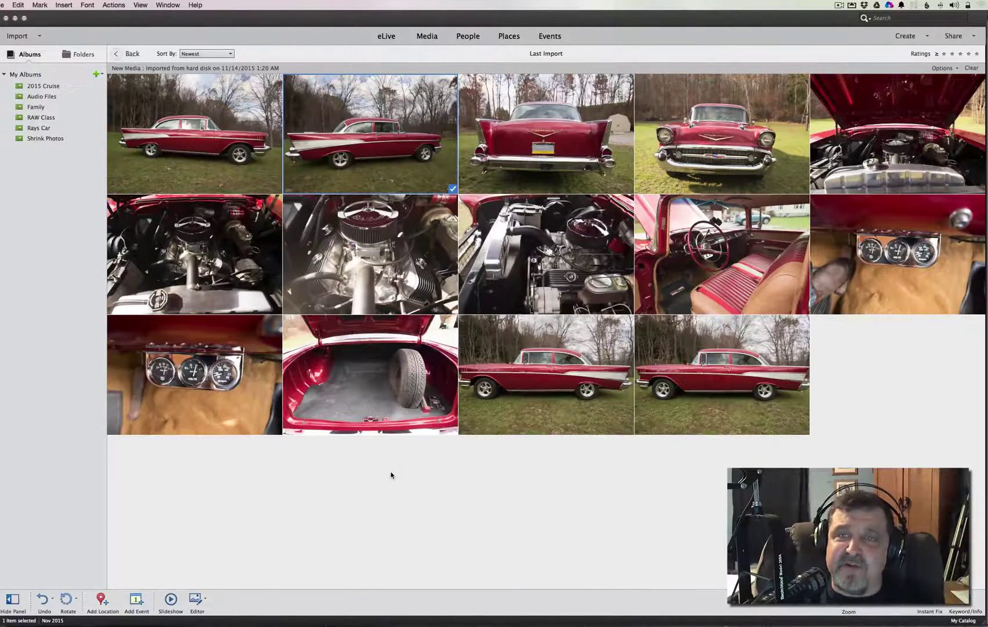
- Open the selected red car side-view photo in the Photoshop Elements Editor and keep its Camera Raw depth at 8 Bits/Channel
{"action": "right_click", "coordinate": [365, 130]}
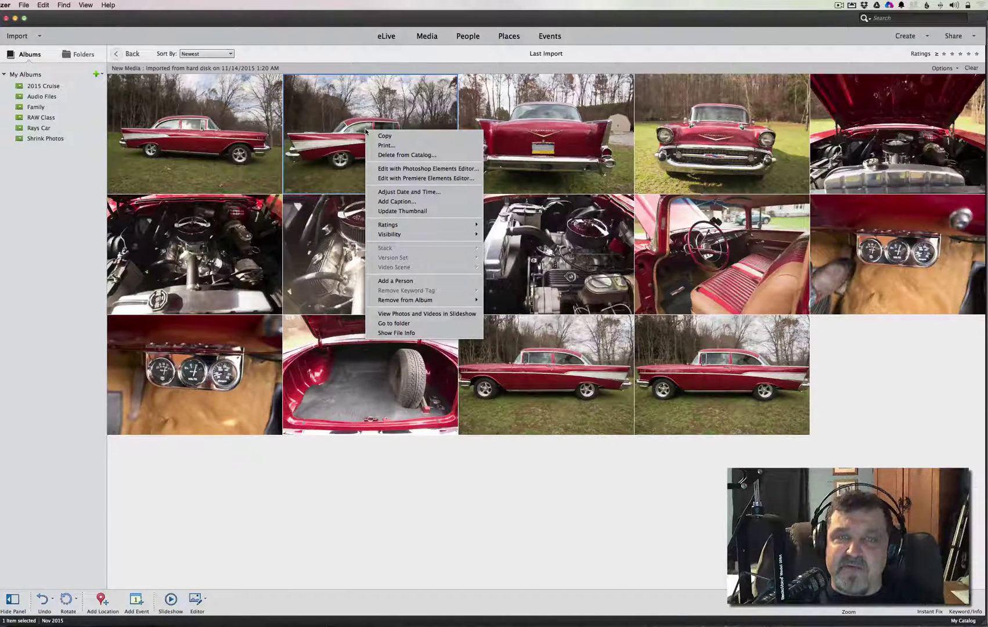
{"action": "left_click", "coordinate": [409, 169]}
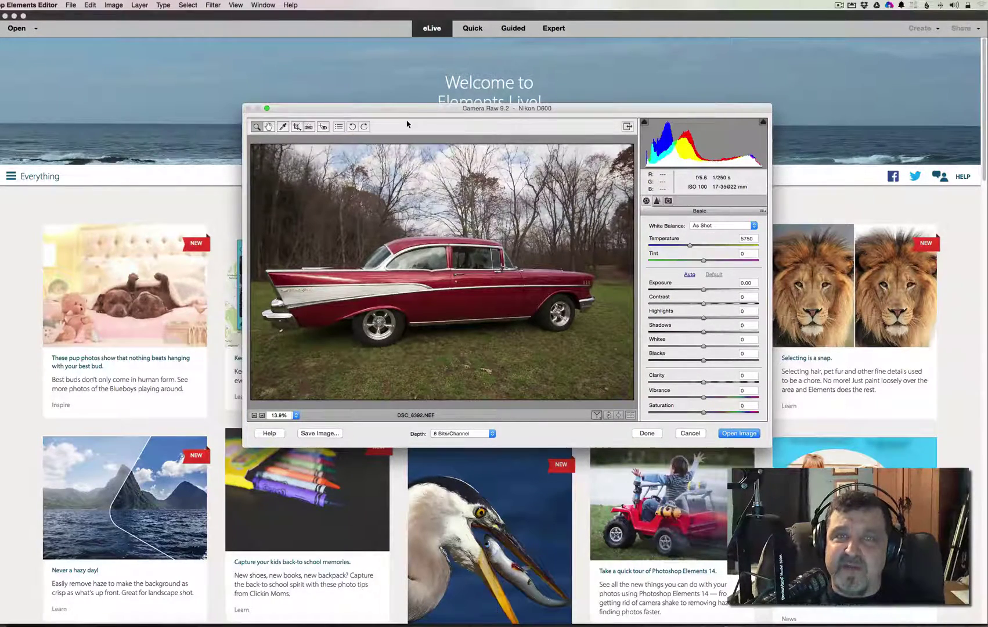
{"action": "left_click_drag", "start_coordinate": [418, 110], "coordinate": [416, 101]}
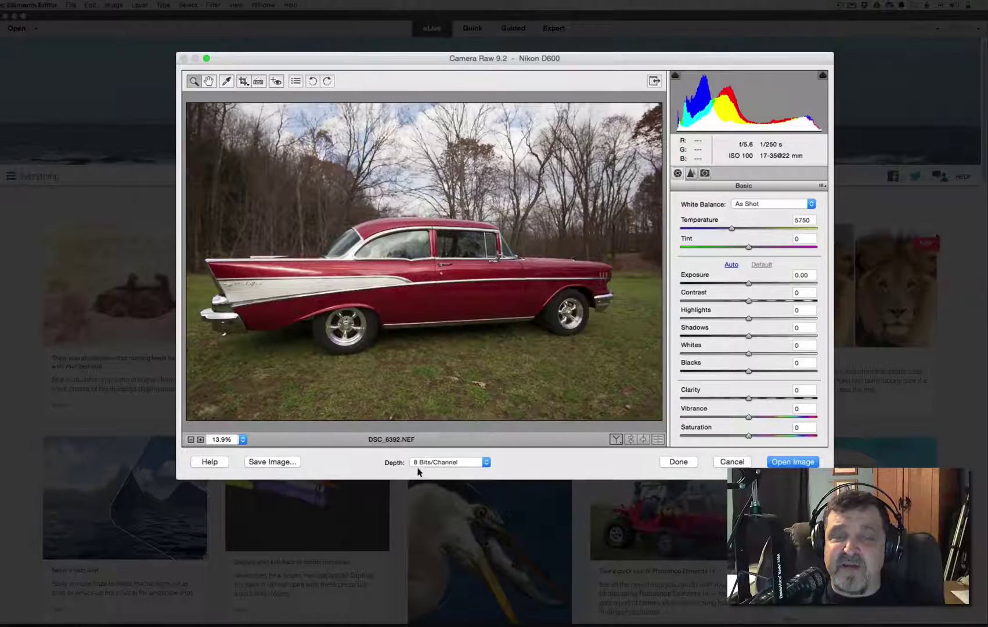
{"action": "left_click", "coordinate": [486, 463]}
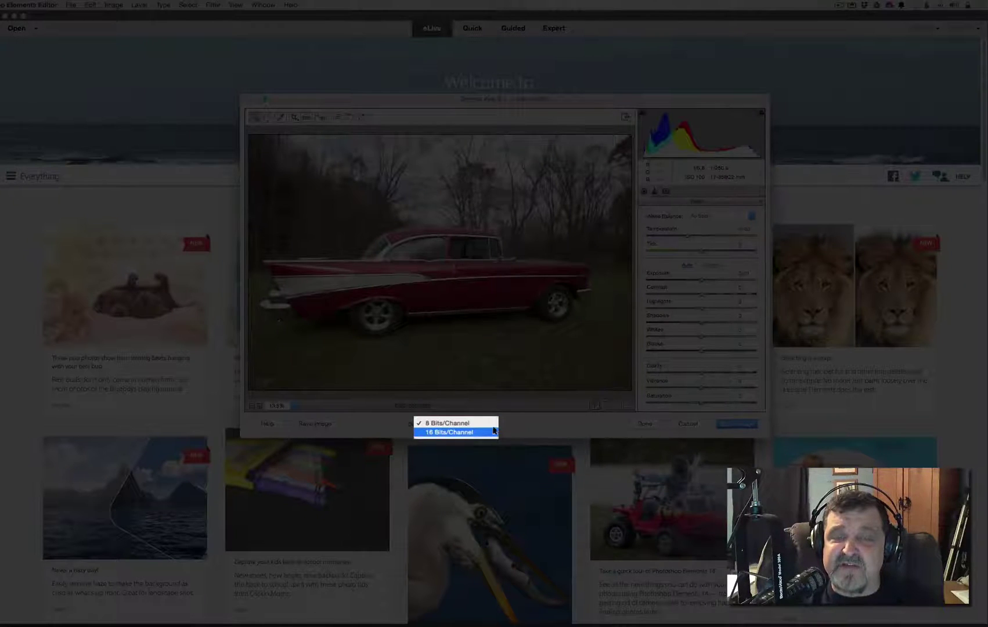
{"action": "left_click", "coordinate": [458, 423]}
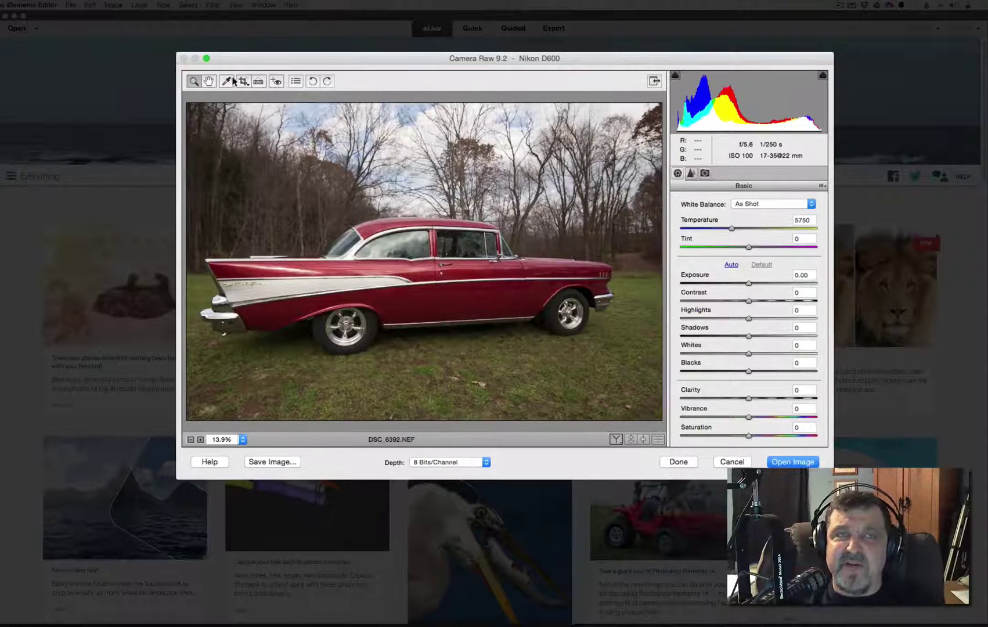
- Look through the Hand, White Balance, Crop, Straighten and Red Eye Removal tools and the Camera Raw preferences, ending on the Zoom tool
{"action": "left_click", "coordinate": [209, 81]}
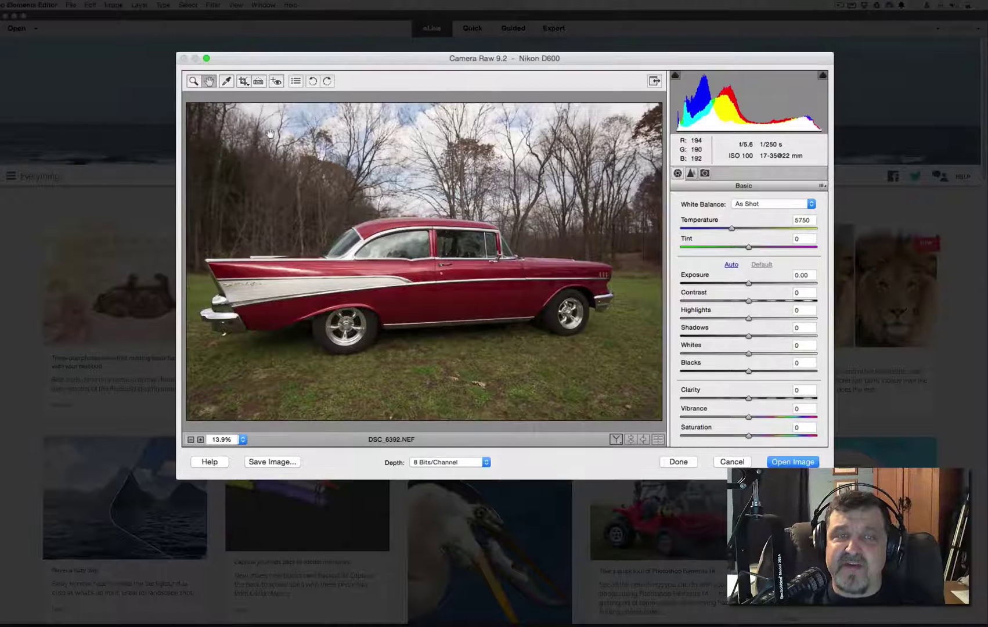
{"action": "left_click", "coordinate": [226, 81]}
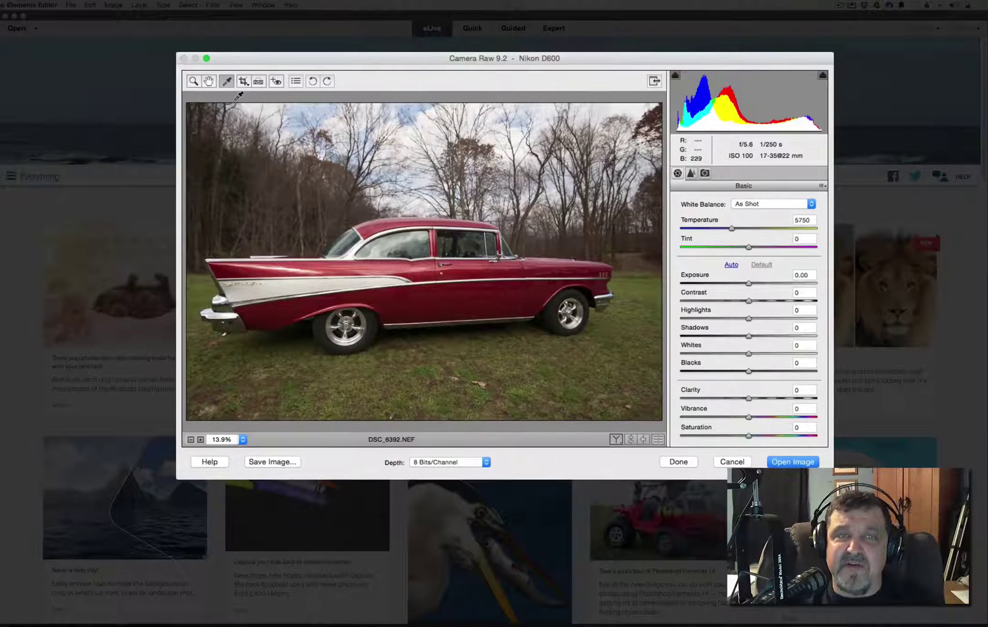
{"action": "left_click", "coordinate": [244, 82]}
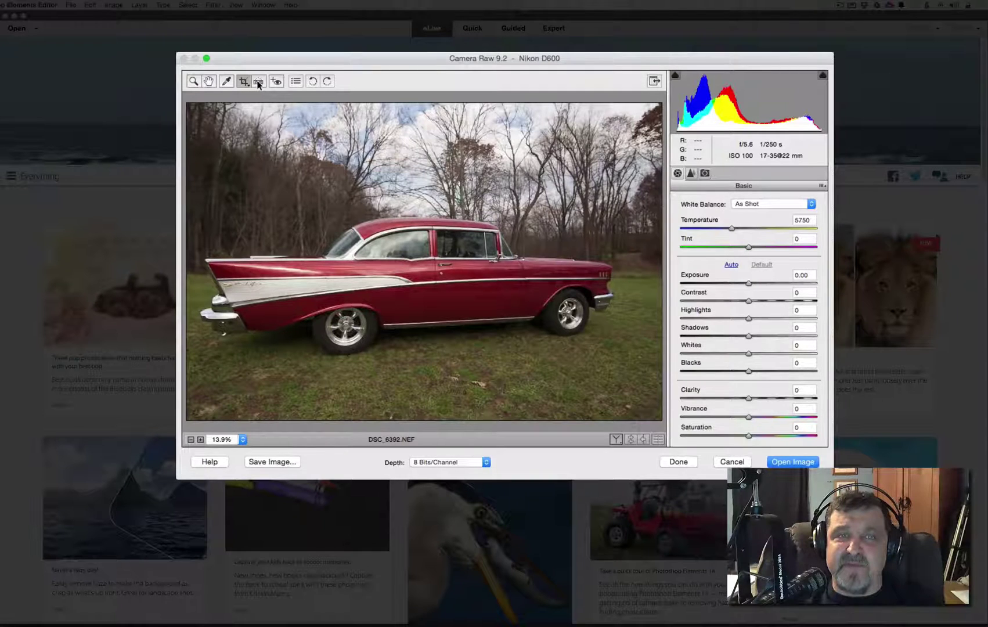
{"action": "left_click", "coordinate": [258, 83]}
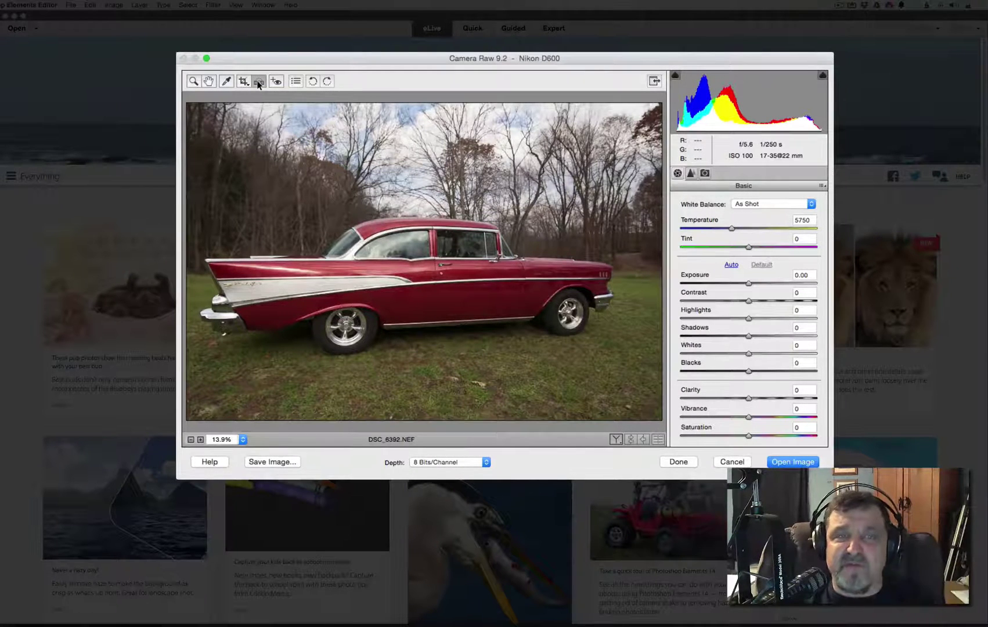
{"action": "left_click", "coordinate": [275, 83]}
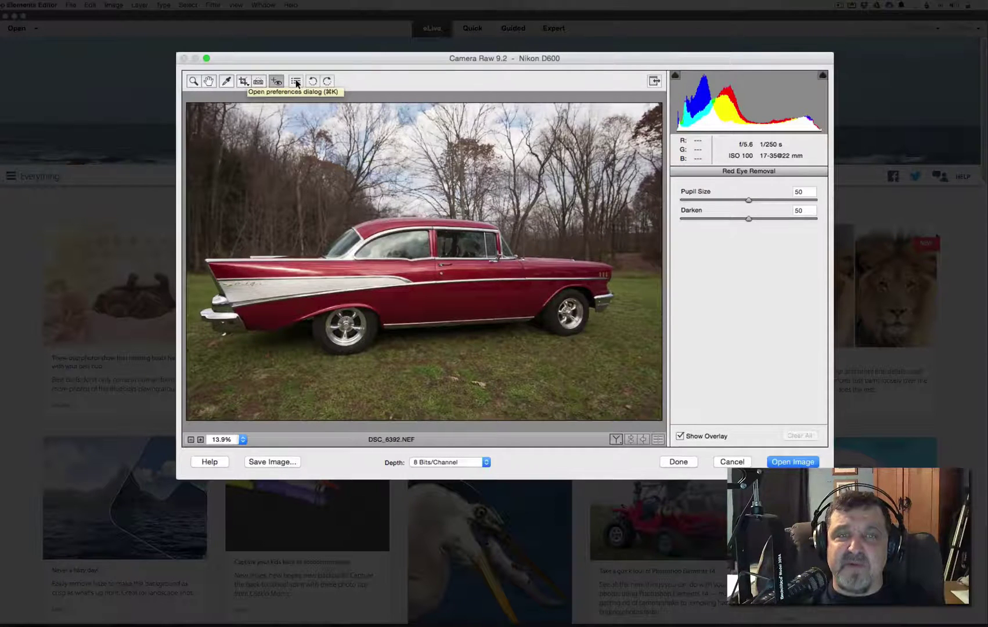
{"action": "left_click", "coordinate": [296, 82]}
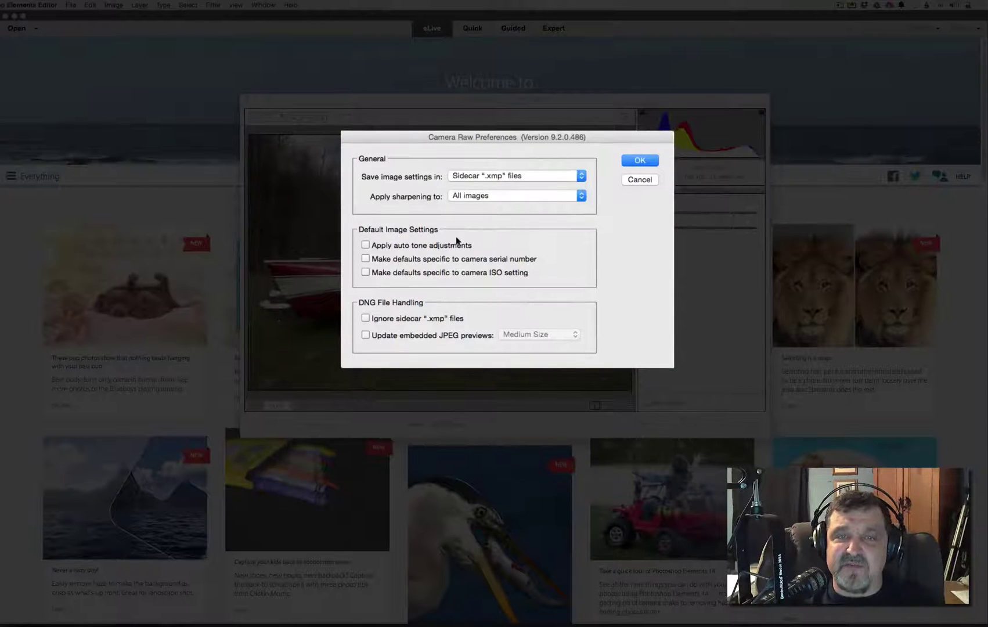
{"action": "left_click", "coordinate": [639, 179]}
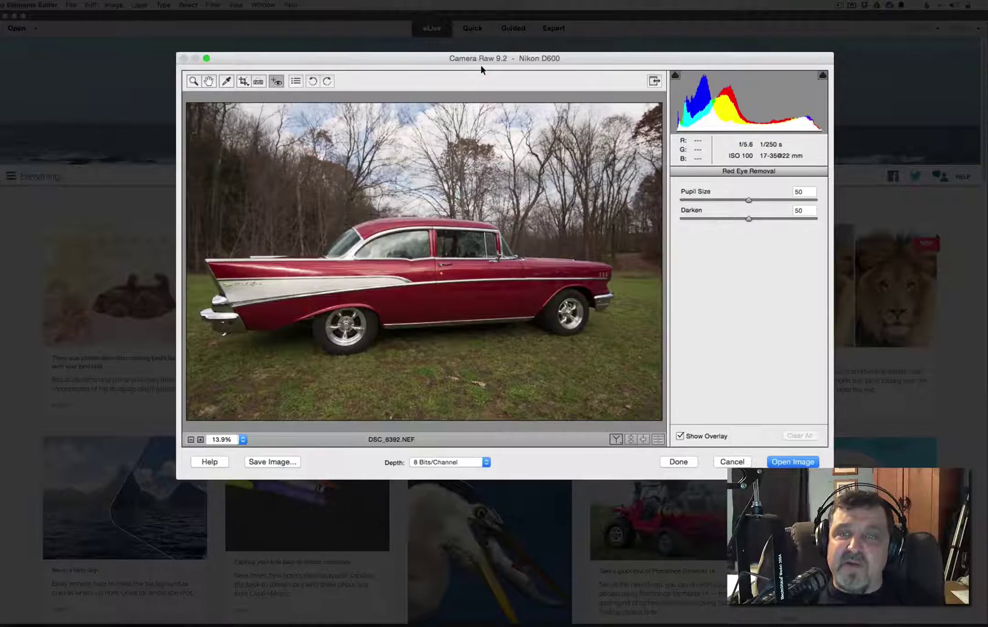
{"action": "left_click", "coordinate": [194, 81]}
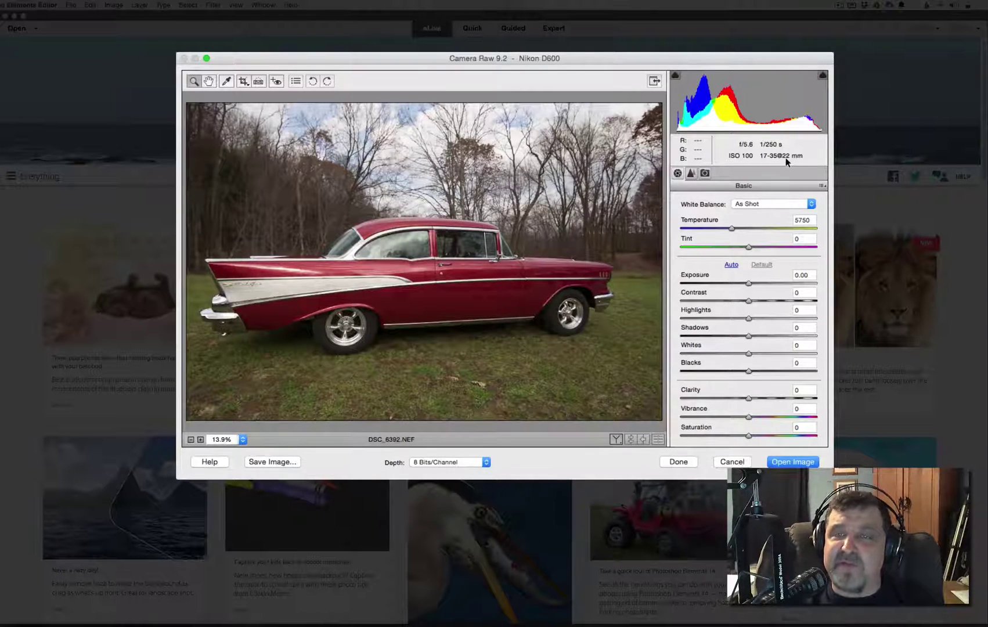
- Examine the Detail and Camera Calibration settings and return to the Basic adjustments
{"action": "left_click", "coordinate": [690, 173]}
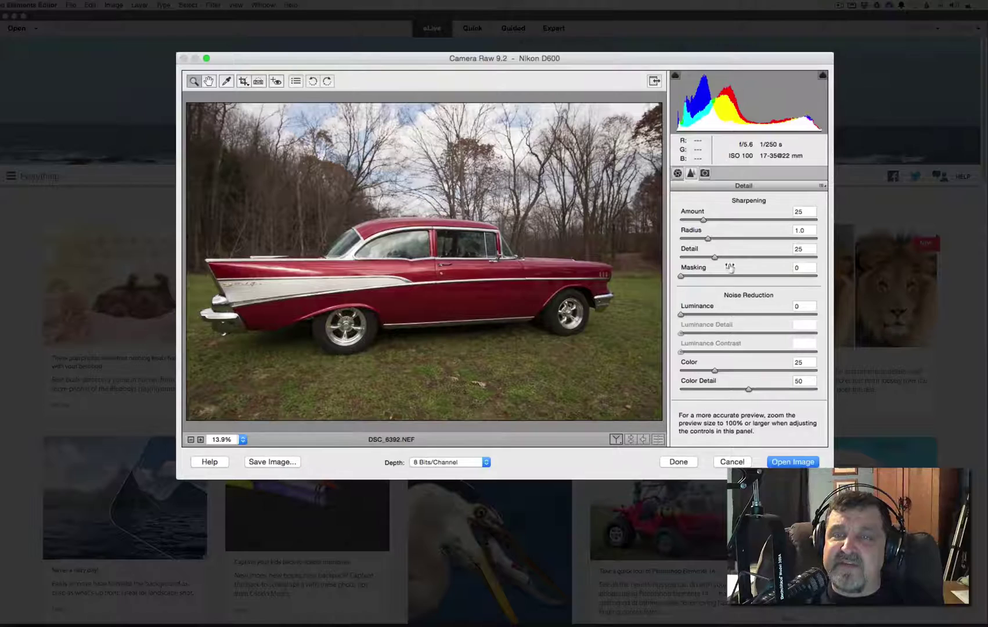
{"action": "left_click", "coordinate": [705, 173]}
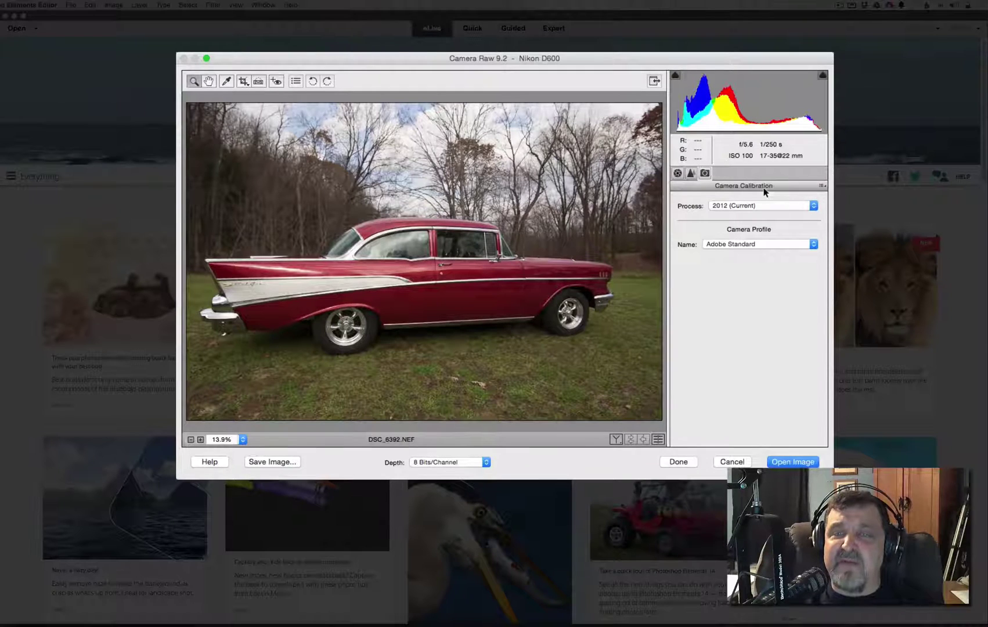
{"action": "left_click", "coordinate": [677, 173]}
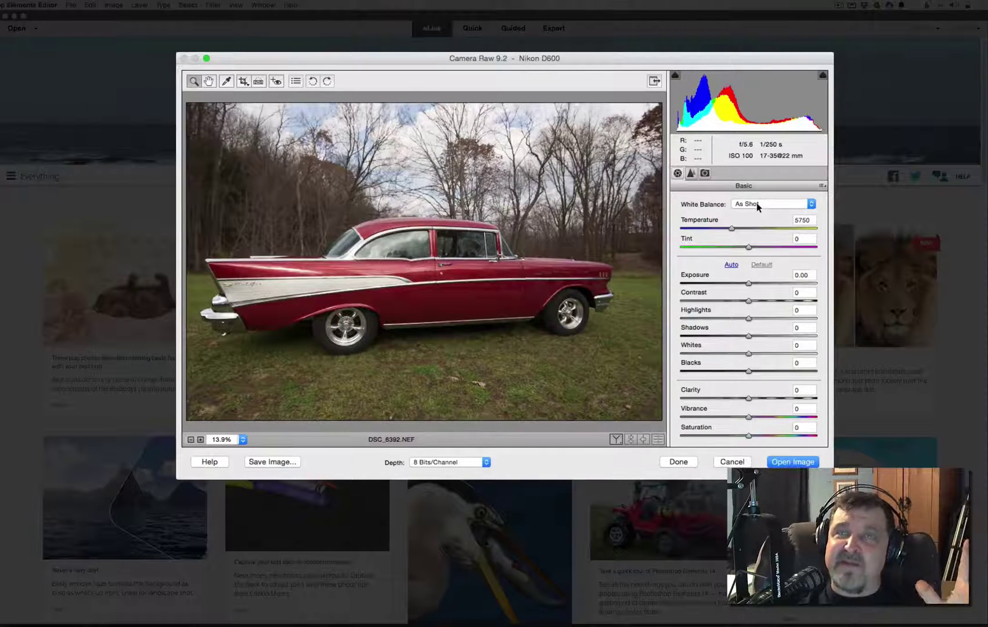
- Try the Daylight, Cloudy and Shade white balance presets on the car photo
{"action": "left_click", "coordinate": [705, 212]}
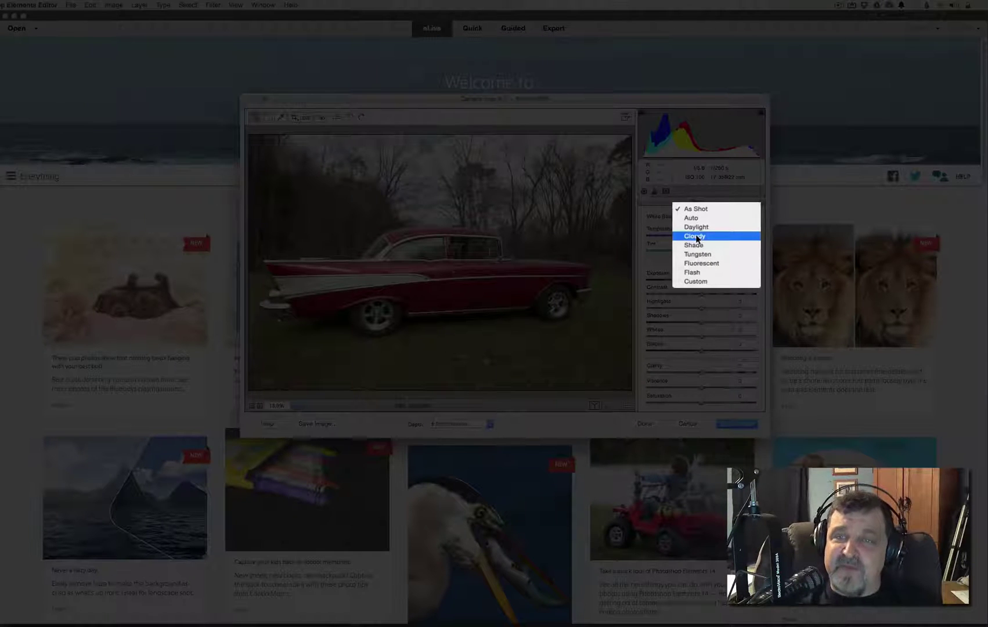
{"action": "left_click", "coordinate": [696, 227]}
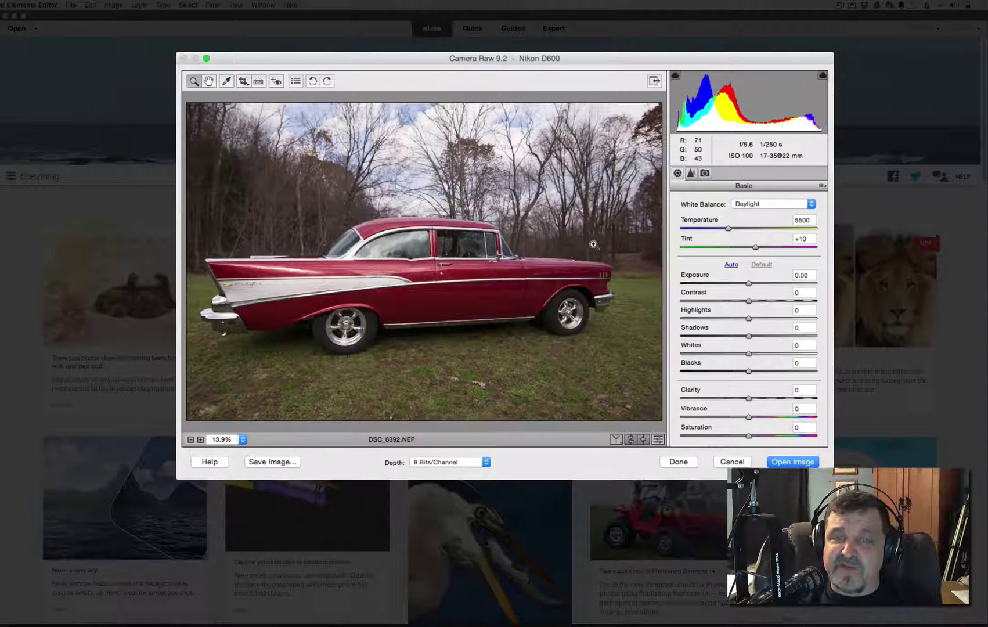
{"action": "left_click", "coordinate": [745, 204]}
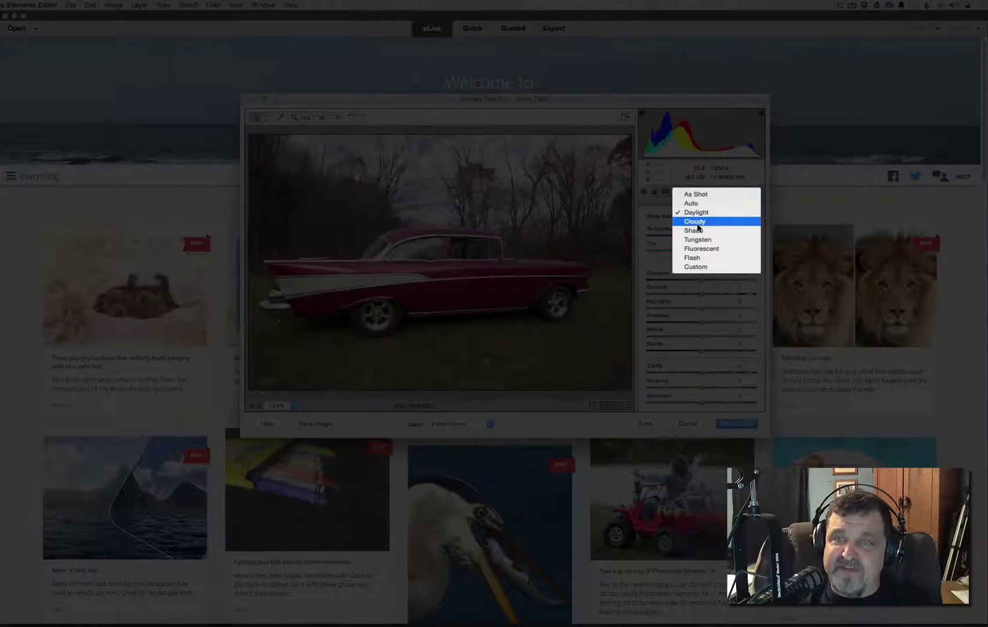
{"action": "left_click", "coordinate": [696, 223]}
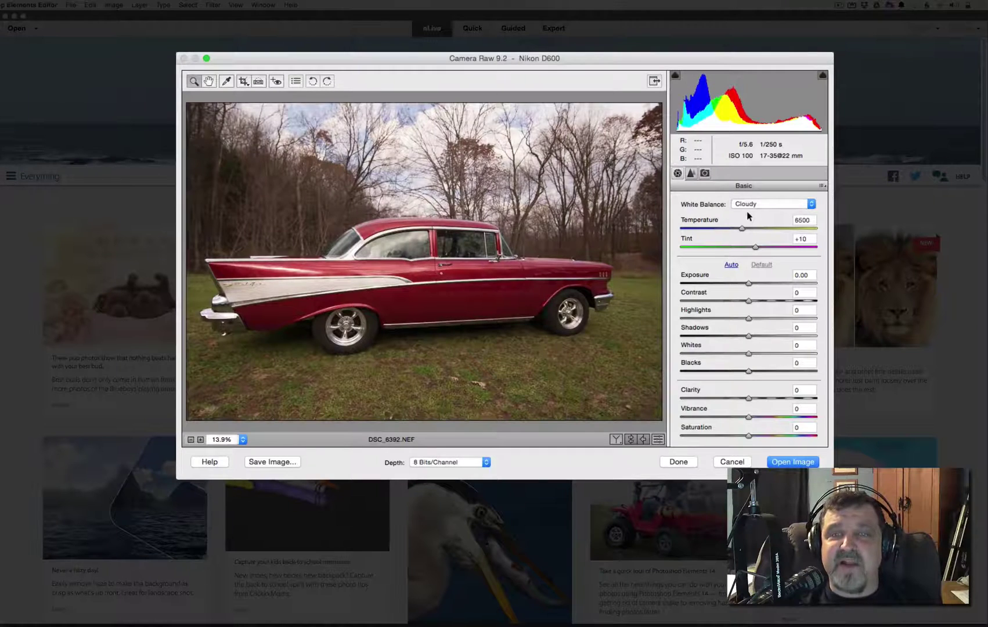
{"action": "left_click", "coordinate": [744, 204]}
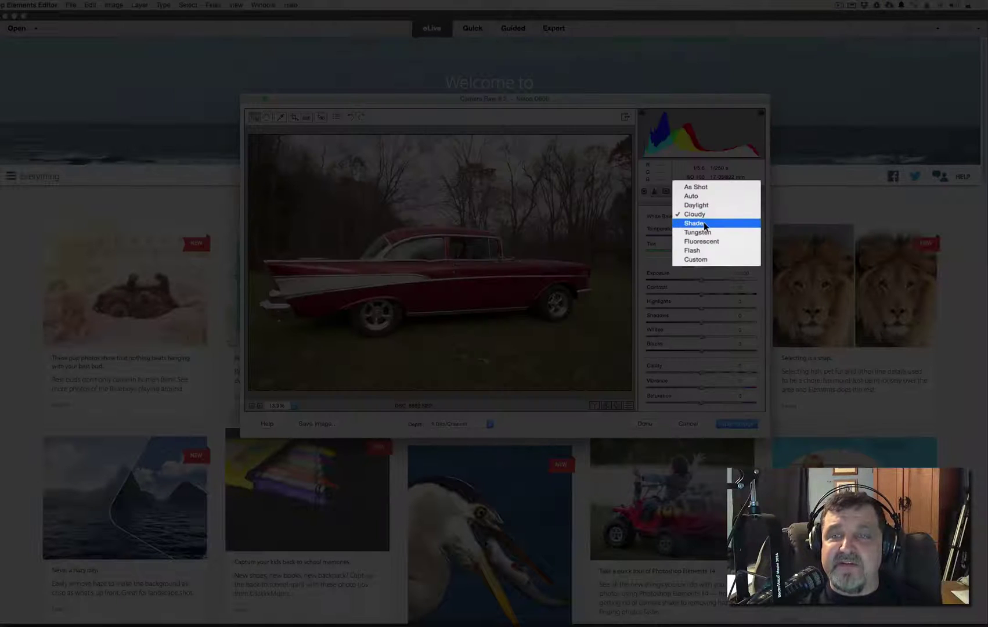
{"action": "left_click", "coordinate": [704, 225]}
- Try the Tungsten, Fluorescent and Flash white balance presets on the car photo
{"action": "left_click", "coordinate": [705, 217]}
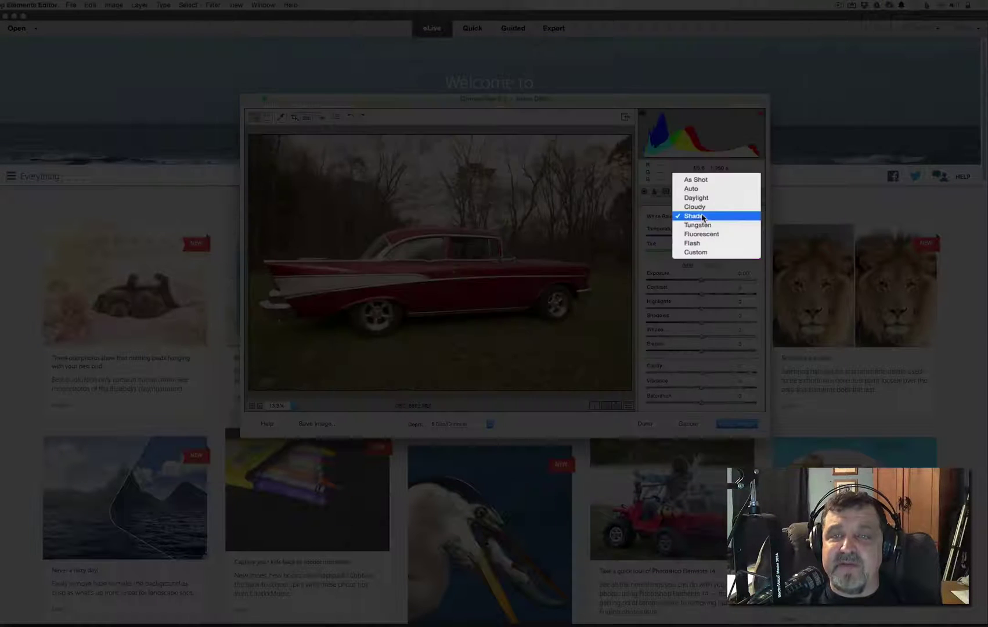
{"action": "left_click", "coordinate": [701, 224]}
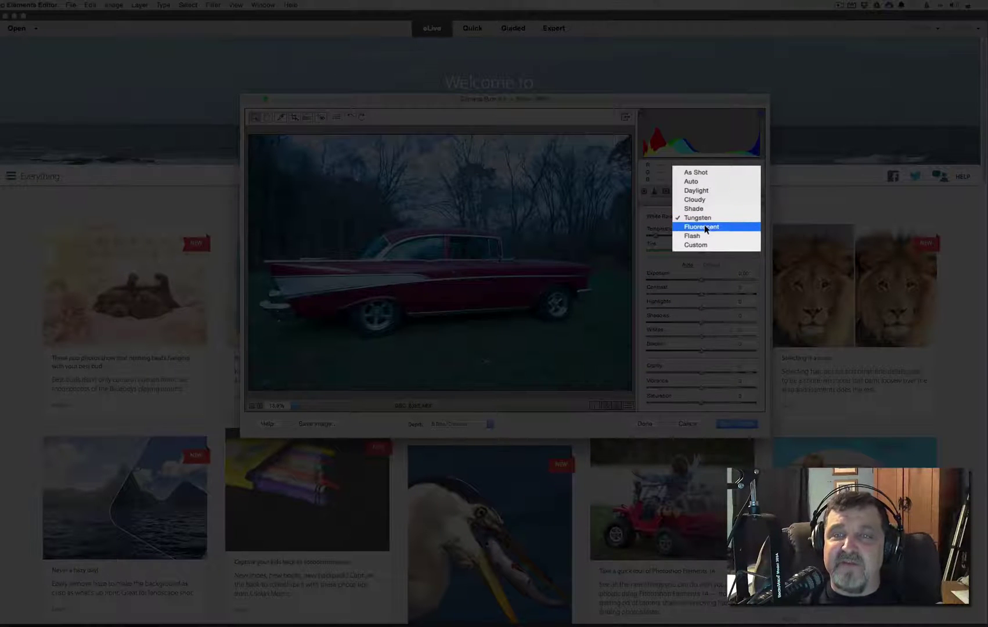
{"action": "left_click", "coordinate": [705, 227]}
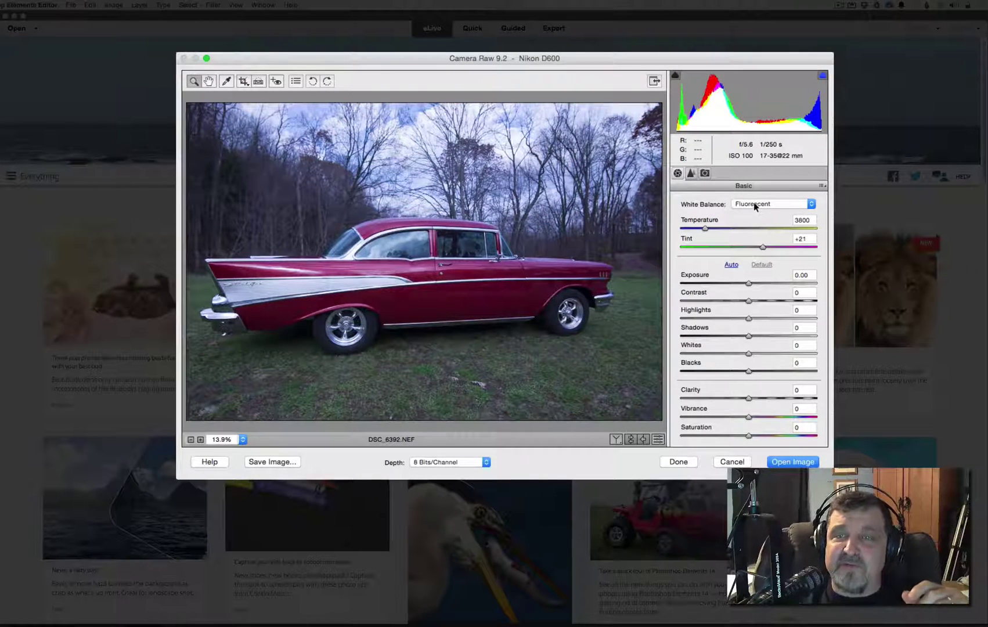
{"action": "left_click", "coordinate": [753, 203]}
{"action": "left_click", "coordinate": [699, 229]}
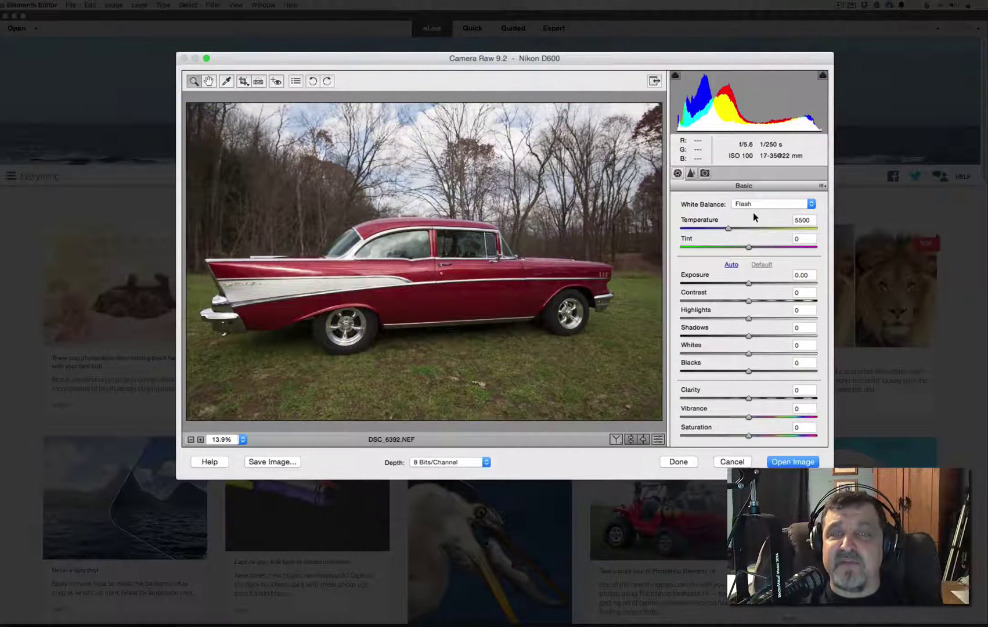
- Set the white balance to Custom, comparing it with the Daylight preset
{"action": "left_click", "coordinate": [753, 202]}
{"action": "left_click", "coordinate": [699, 230]}
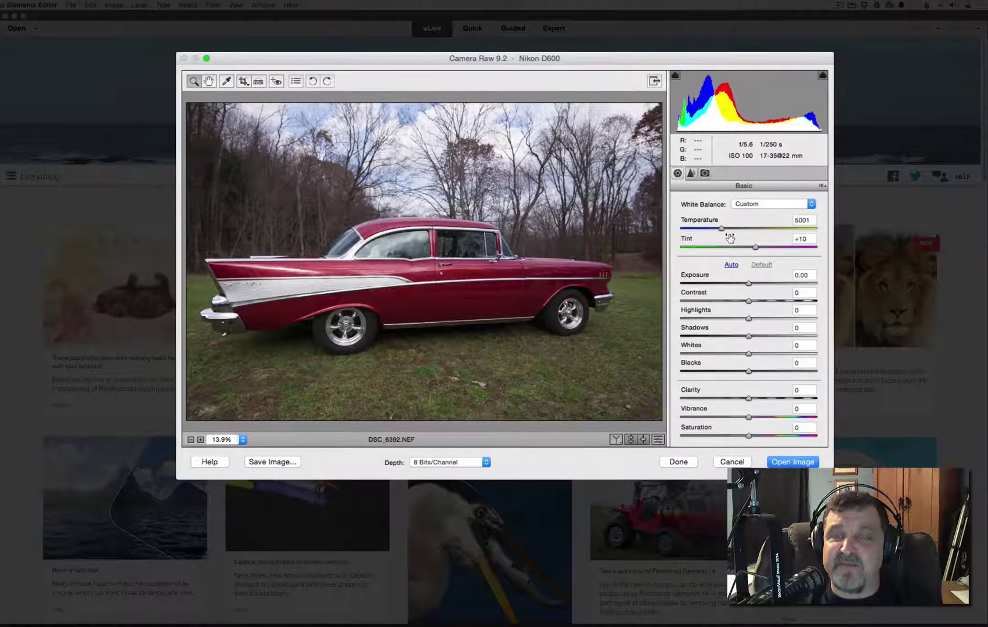
{"action": "left_click", "coordinate": [749, 204]}
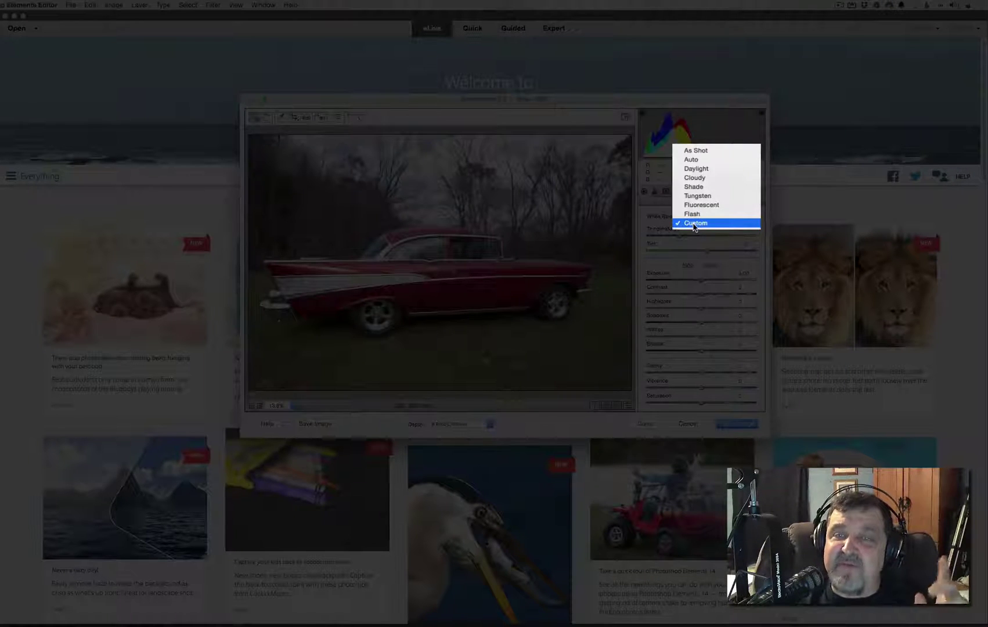
{"action": "left_click", "coordinate": [689, 169]}
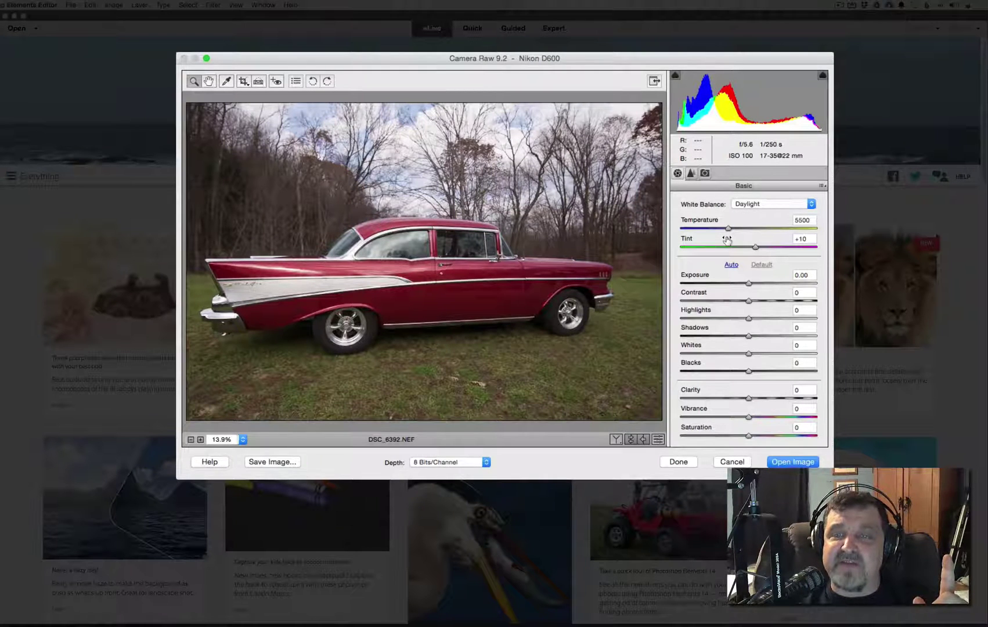
{"action": "left_click", "coordinate": [743, 206]}
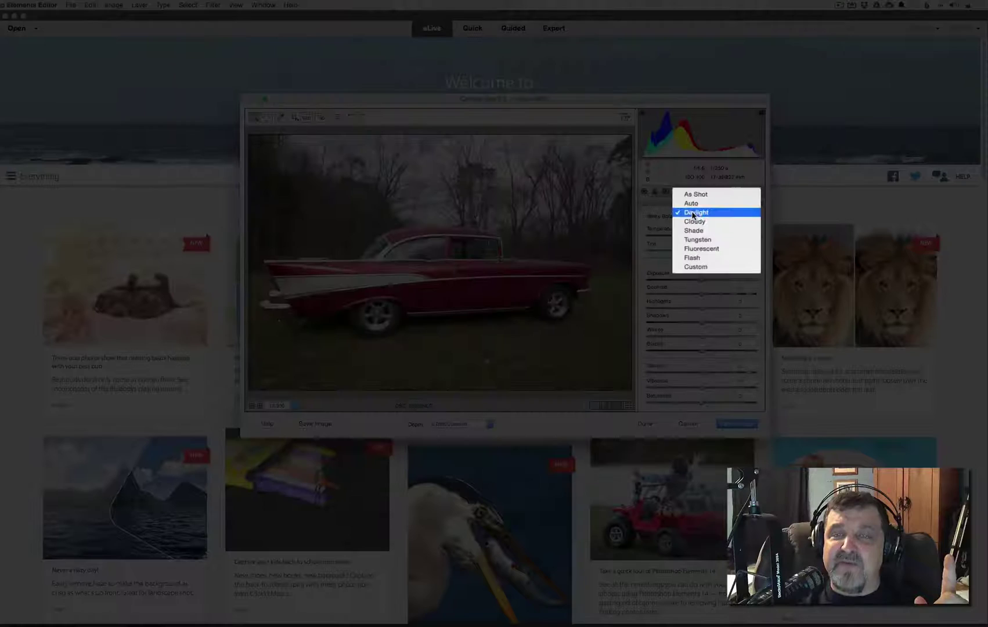
{"action": "left_click", "coordinate": [694, 267]}
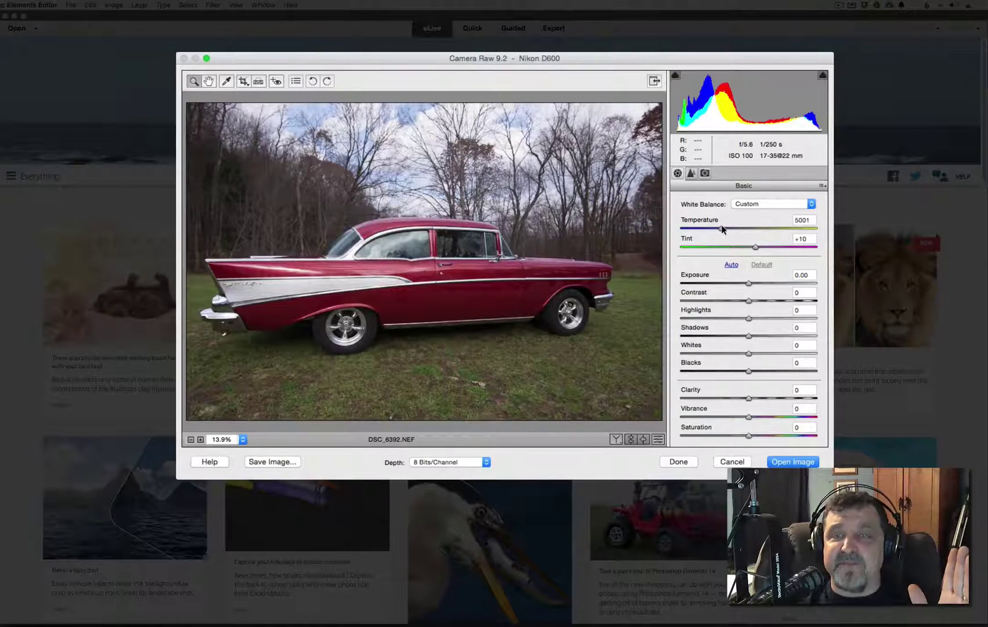
- Try the white balance temperature at 2050 and 50000, and settle it on 4900
{"action": "left_click_drag", "start_coordinate": [720, 230], "coordinate": [681, 230]}
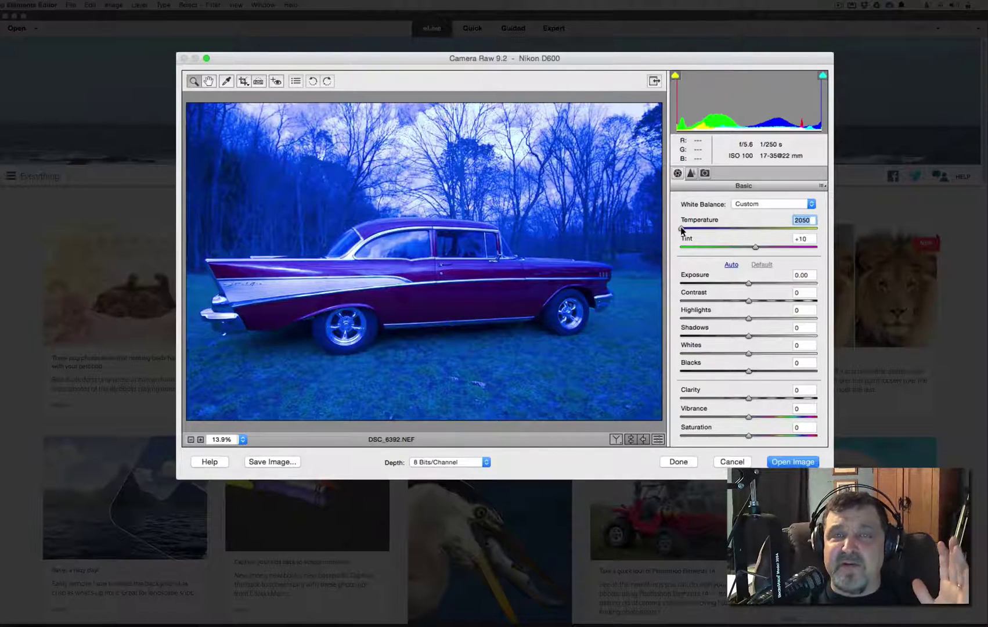
{"action": "left_click_drag", "start_coordinate": [680, 230], "coordinate": [819, 233]}
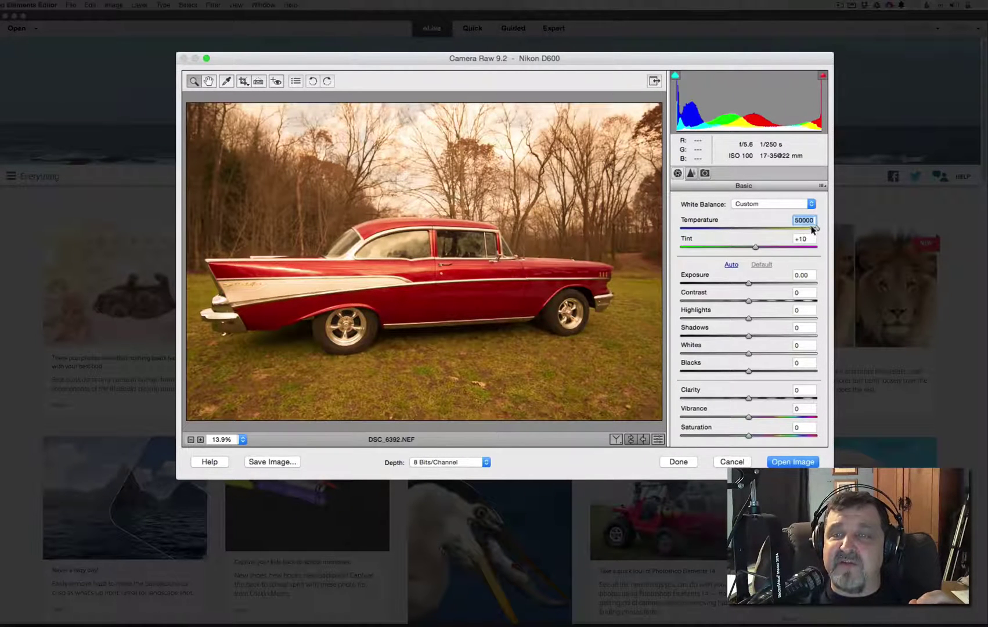
{"action": "left_click_drag", "start_coordinate": [817, 230], "coordinate": [716, 228]}
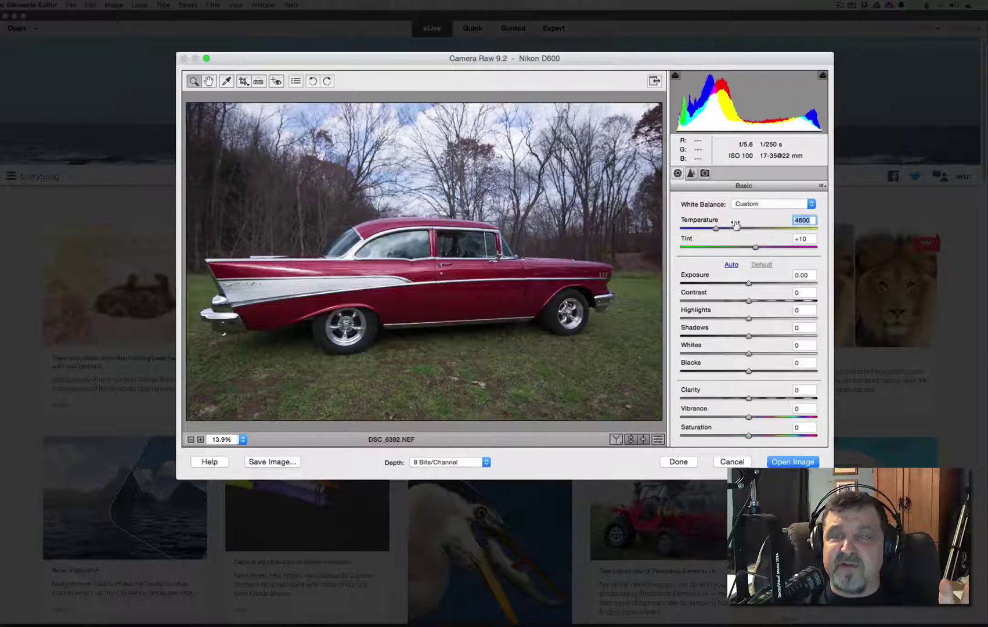
{"action": "left_click_drag", "start_coordinate": [716, 228], "coordinate": [719, 232]}
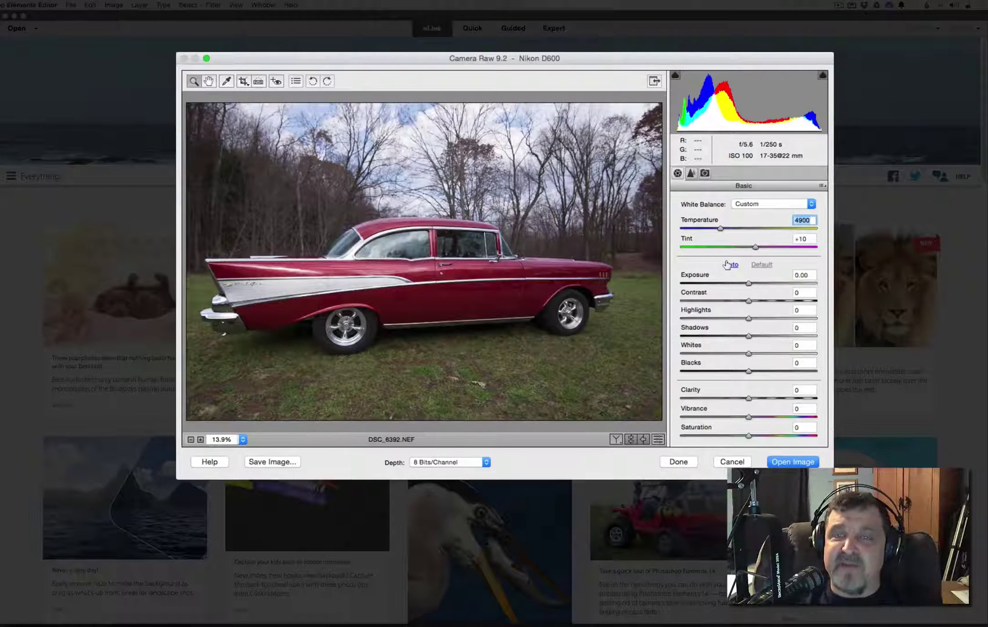
- Try the white balance tint at -144, and settle it on 0
{"action": "left_click_drag", "start_coordinate": [754, 249], "coordinate": [683, 251]}
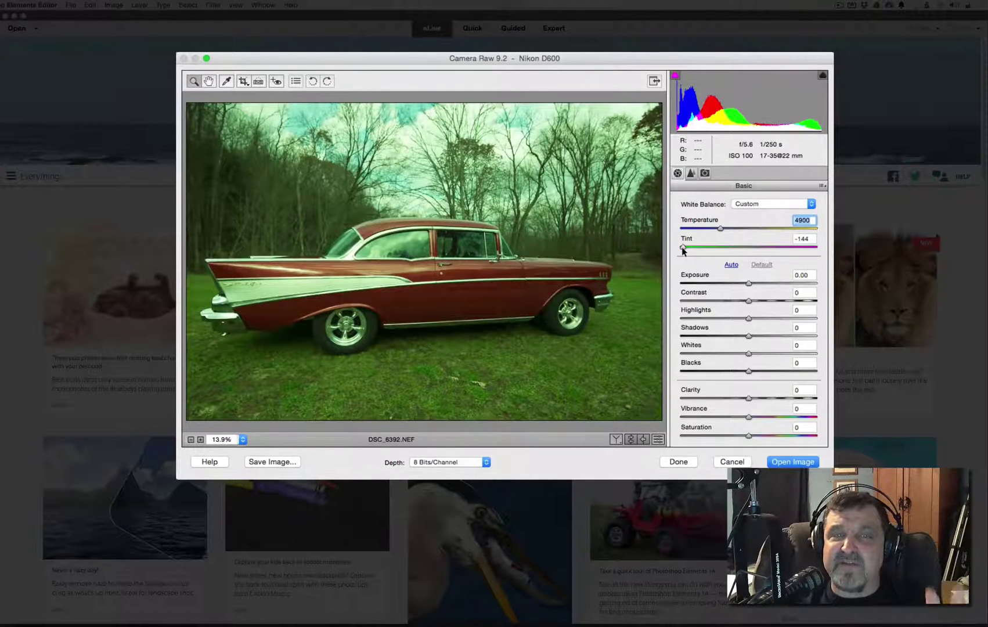
{"action": "left_click_drag", "start_coordinate": [682, 247], "coordinate": [748, 249]}
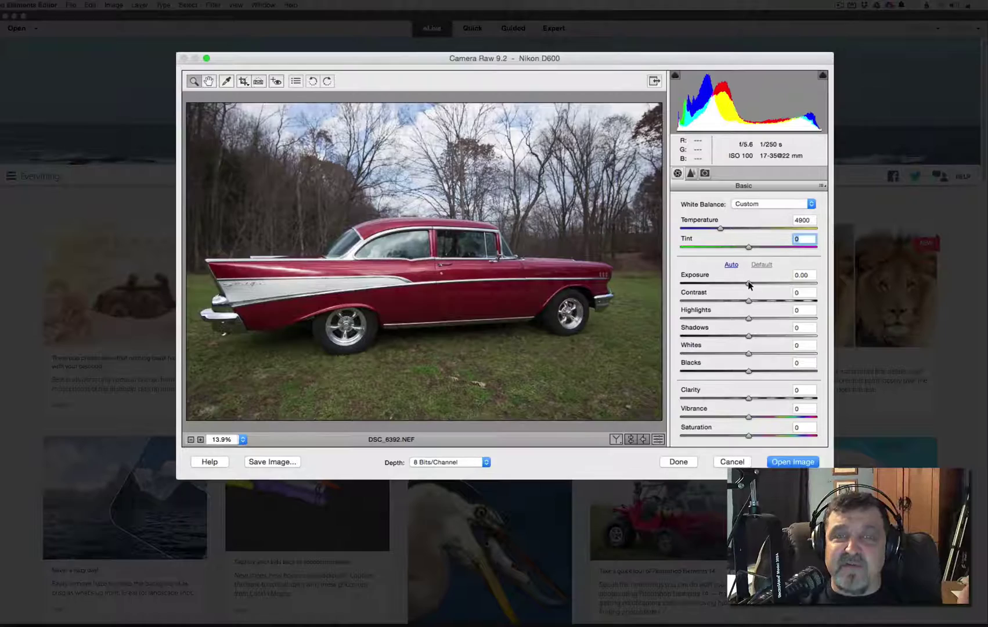
- Try the exposure at +1.75 and +2.40 and the contrast at -83, resetting each to 0
{"action": "left_click_drag", "start_coordinate": [748, 283], "coordinate": [772, 288]}
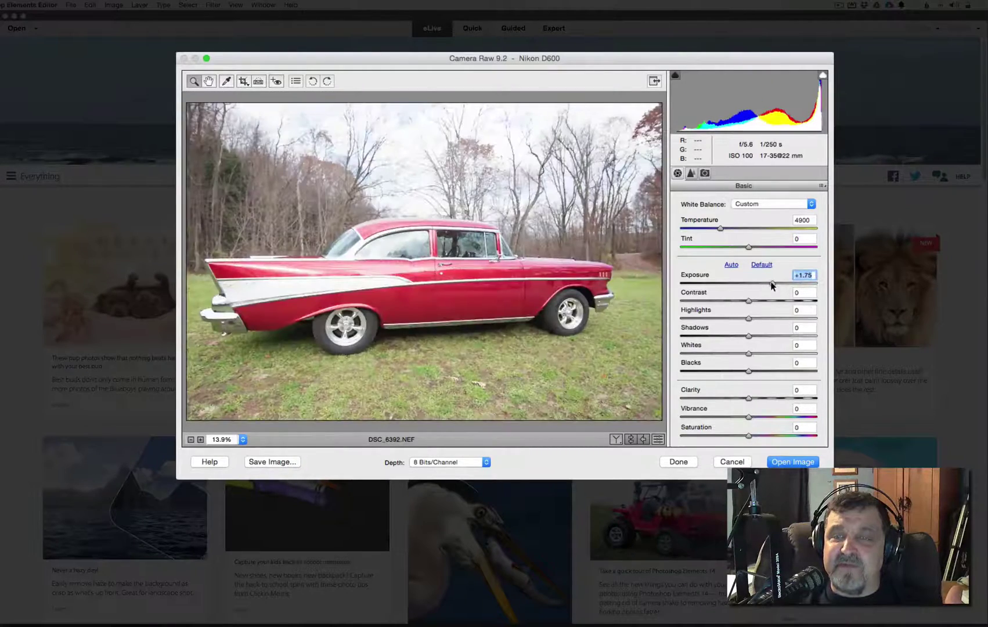
{"action": "double_click", "coordinate": [772, 283]}
{"action": "left_click_drag", "start_coordinate": [748, 284], "coordinate": [780, 286]}
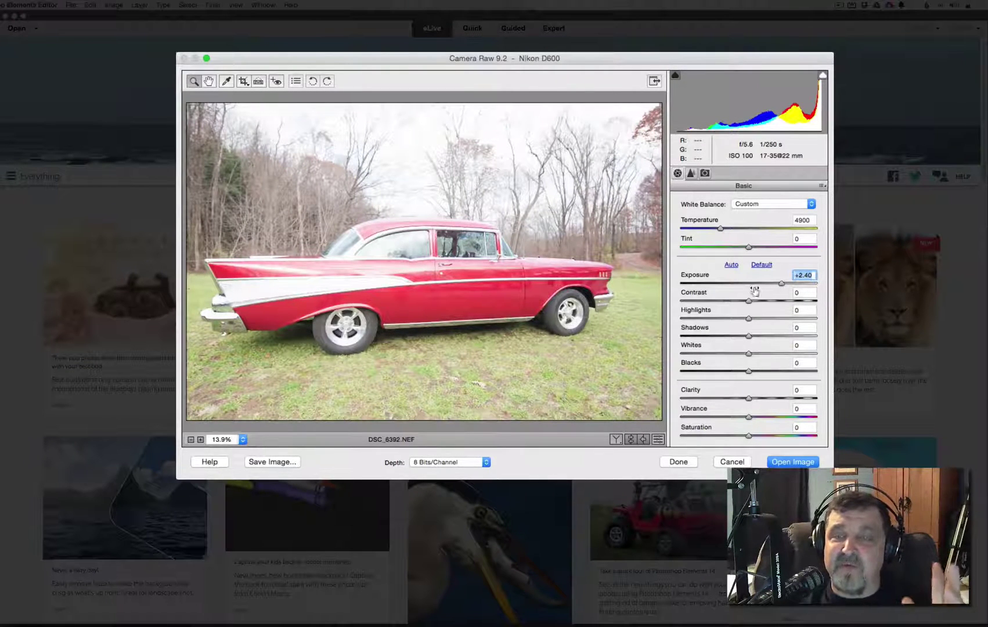
{"action": "double_click", "coordinate": [781, 284]}
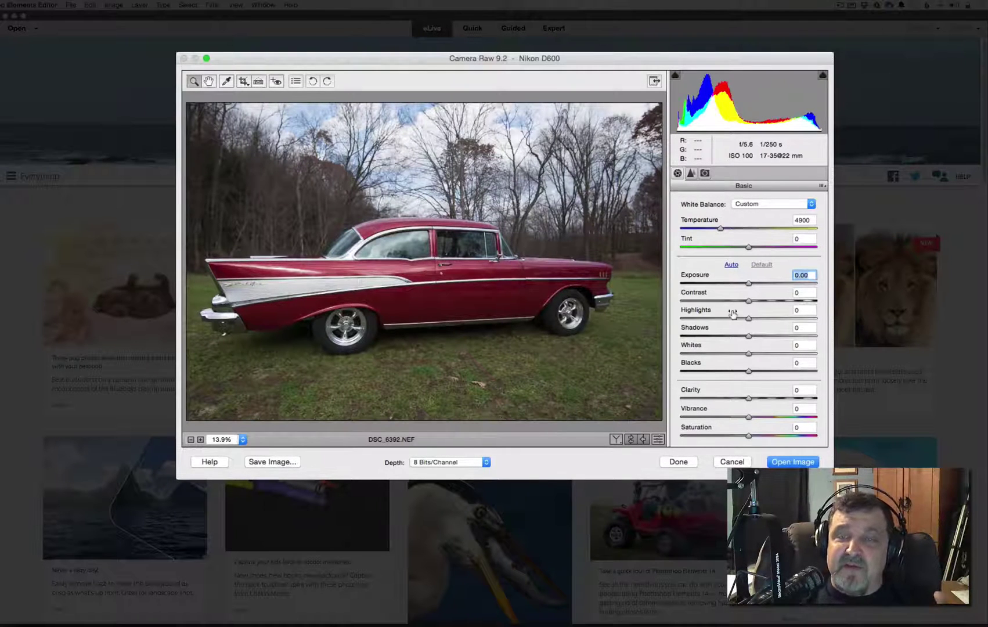
{"action": "left_click_drag", "start_coordinate": [748, 302], "coordinate": [692, 308]}
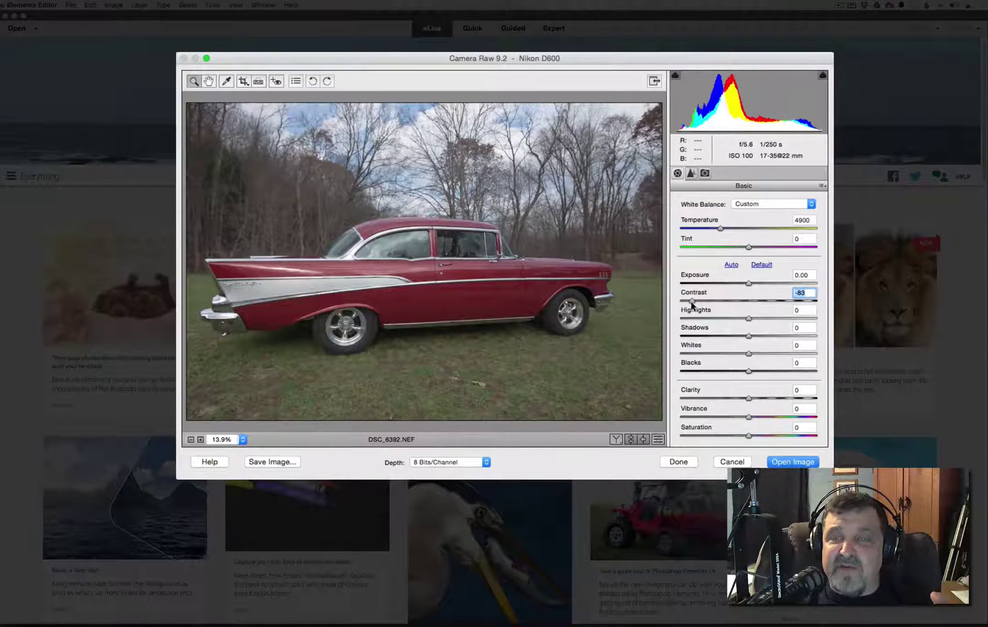
{"action": "double_click", "coordinate": [691, 302]}
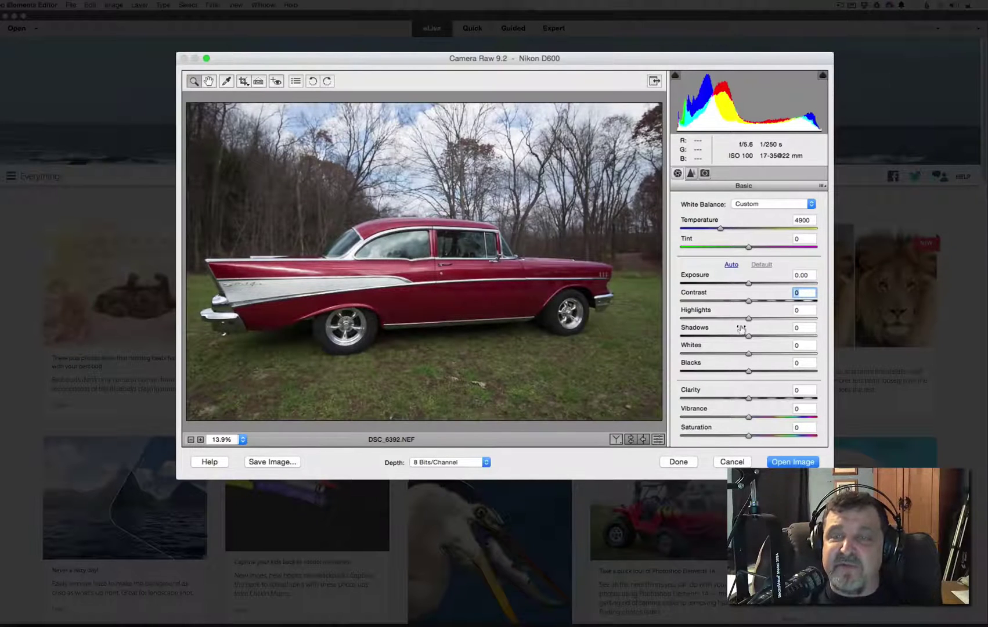
- Try slightly raised and lowered highlights and shadows at +74, resetting both to 0
{"action": "mouse_move", "coordinate": [748, 319]}
{"action": "left_mouse_down"}
{"action": "mouse_move", "coordinate": [803, 318]}
{"action": "mouse_move", "coordinate": [726, 320]}
{"action": "mouse_move", "coordinate": [781, 321]}
{"action": "mouse_move", "coordinate": [733, 318]}
{"action": "mouse_move", "coordinate": [748, 321]}
{"action": "left_mouse_up"}
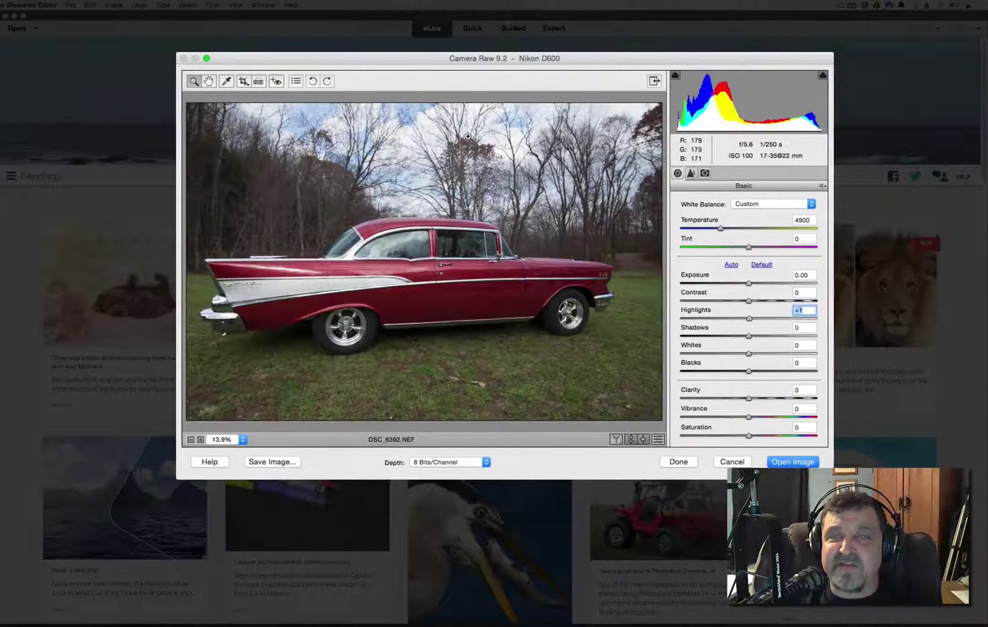
{"action": "mouse_move", "coordinate": [750, 320]}
{"action": "left_mouse_down"}
{"action": "mouse_move", "coordinate": [792, 316]}
{"action": "mouse_move", "coordinate": [756, 323]}
{"action": "mouse_move", "coordinate": [797, 325]}
{"action": "mouse_move", "coordinate": [740, 326]}
{"action": "left_mouse_up"}
{"action": "double_click", "coordinate": [741, 321]}
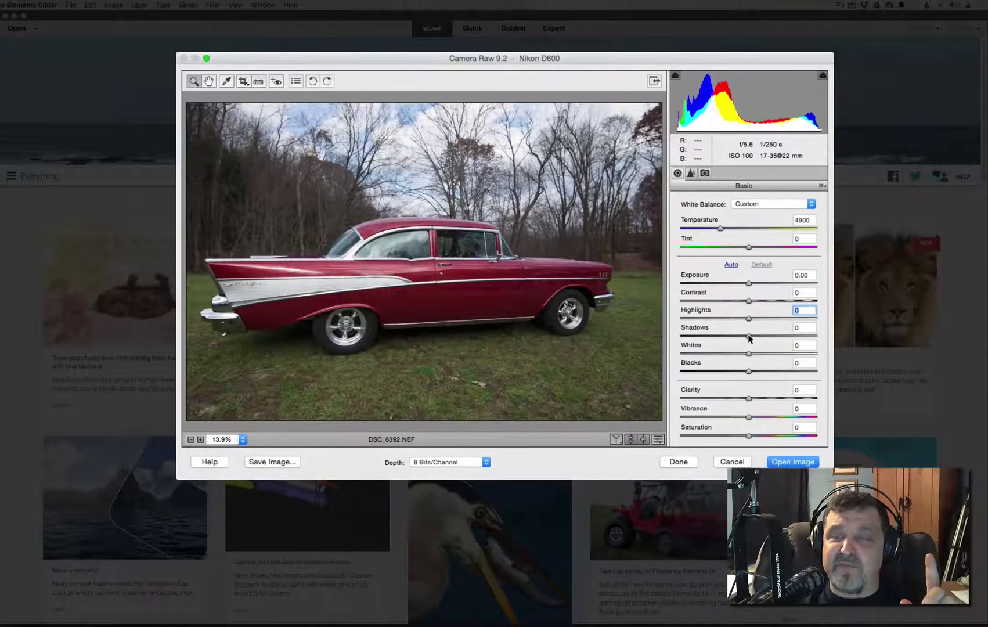
{"action": "left_click_drag", "start_coordinate": [749, 339], "coordinate": [802, 344]}
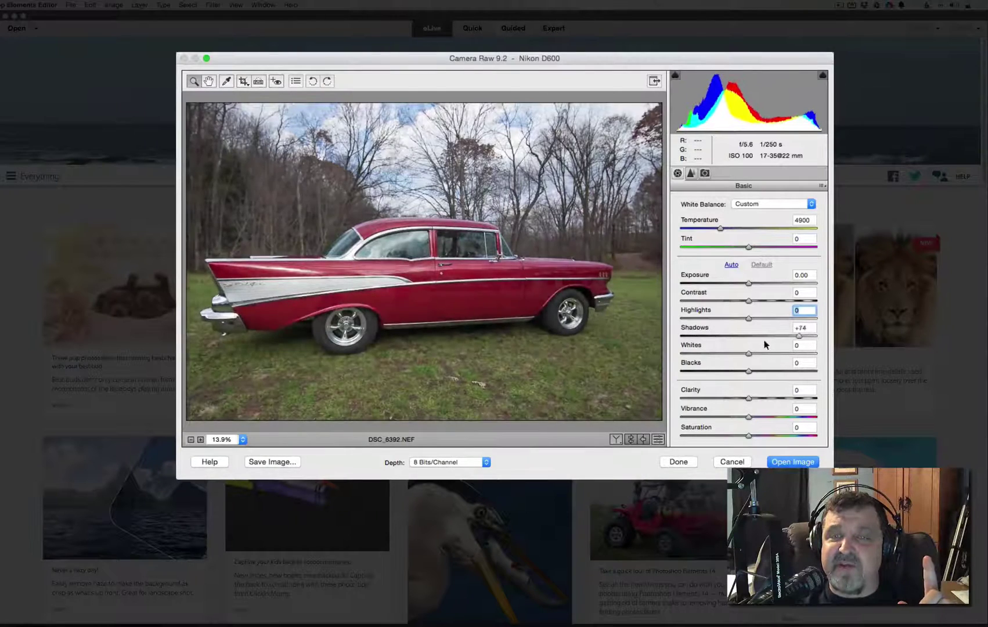
{"action": "double_click", "coordinate": [754, 339]}
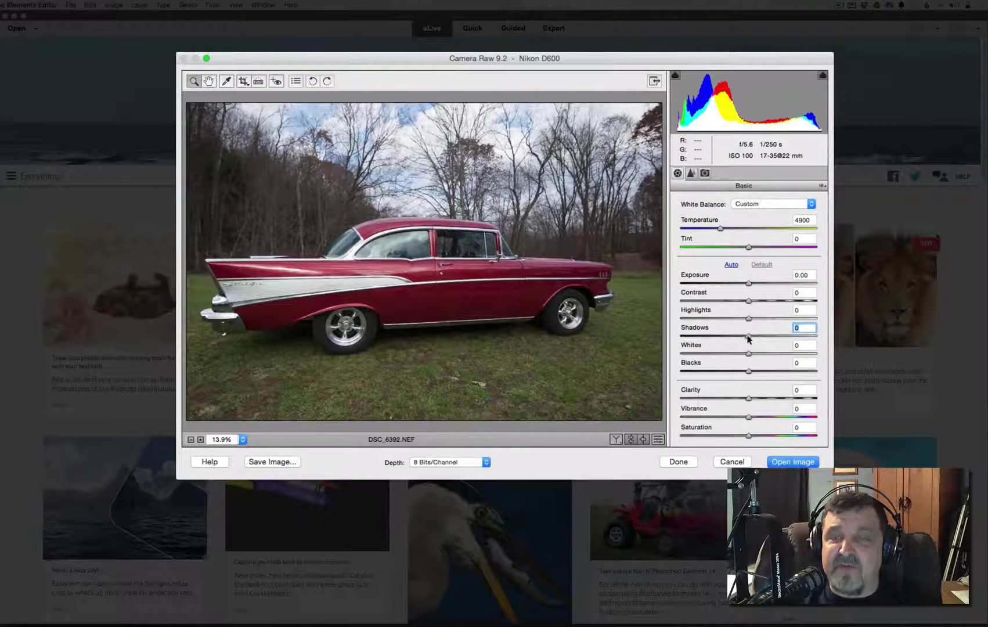
- Try the whites at +100 and -100 and the blacks at +100, resetting both to 0
{"action": "left_click_drag", "start_coordinate": [773, 355], "coordinate": [816, 354]}
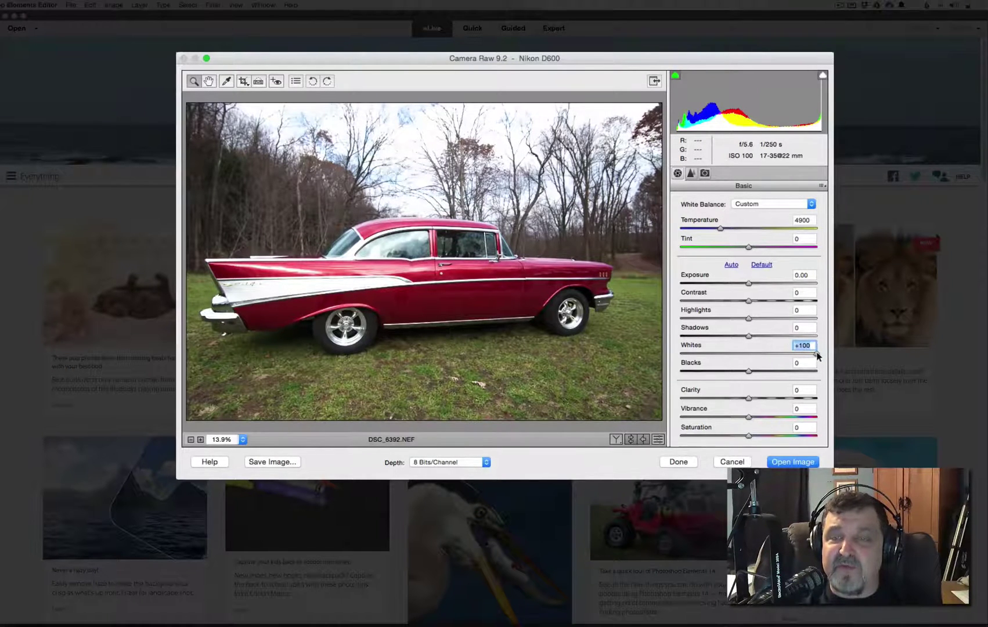
{"action": "left_click_drag", "start_coordinate": [817, 355], "coordinate": [668, 360]}
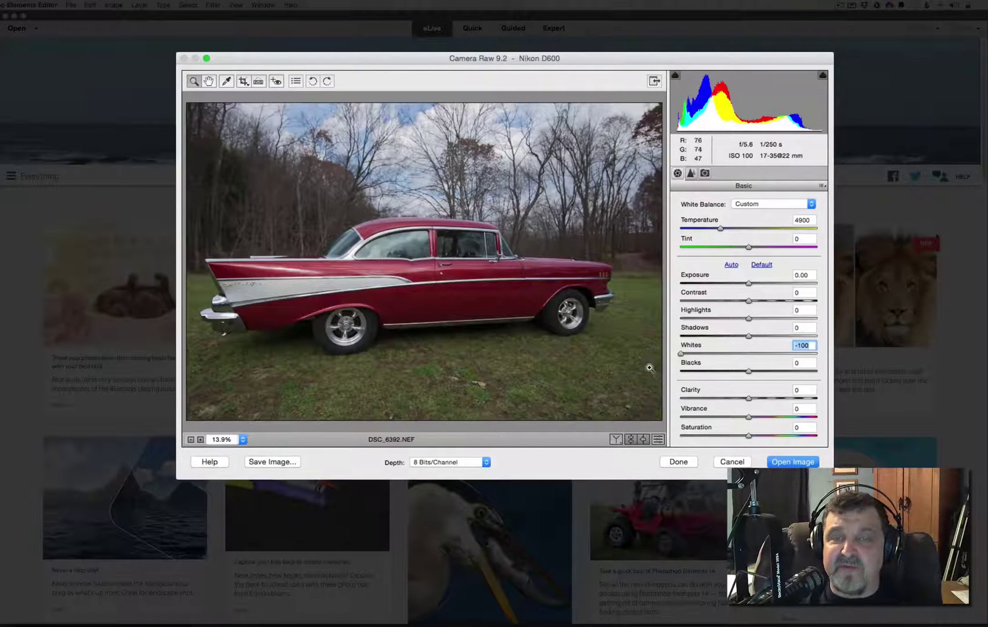
{"action": "double_click", "coordinate": [682, 354]}
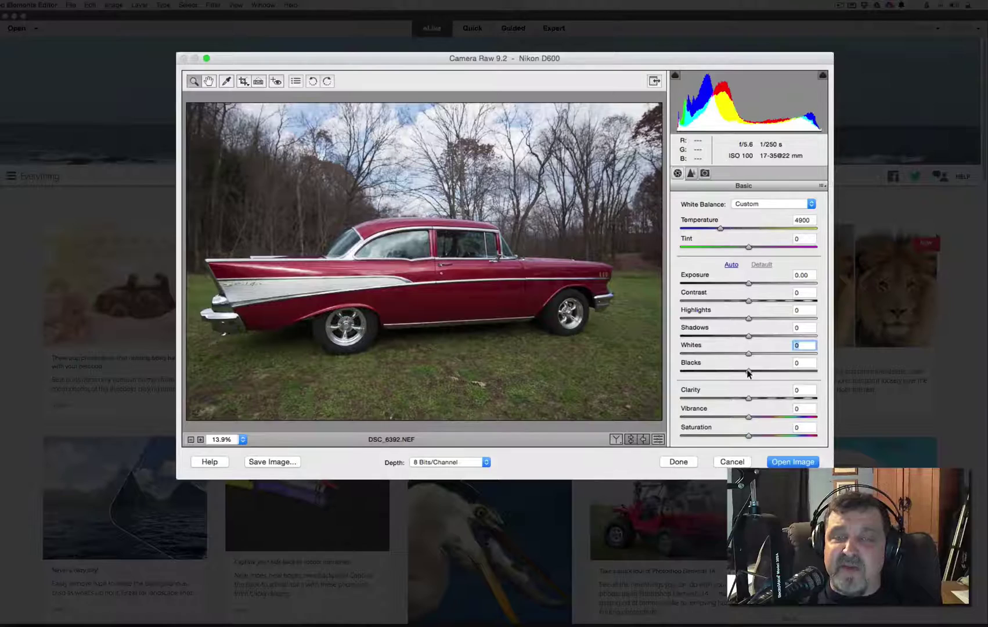
{"action": "left_click_drag", "start_coordinate": [748, 373], "coordinate": [829, 381]}
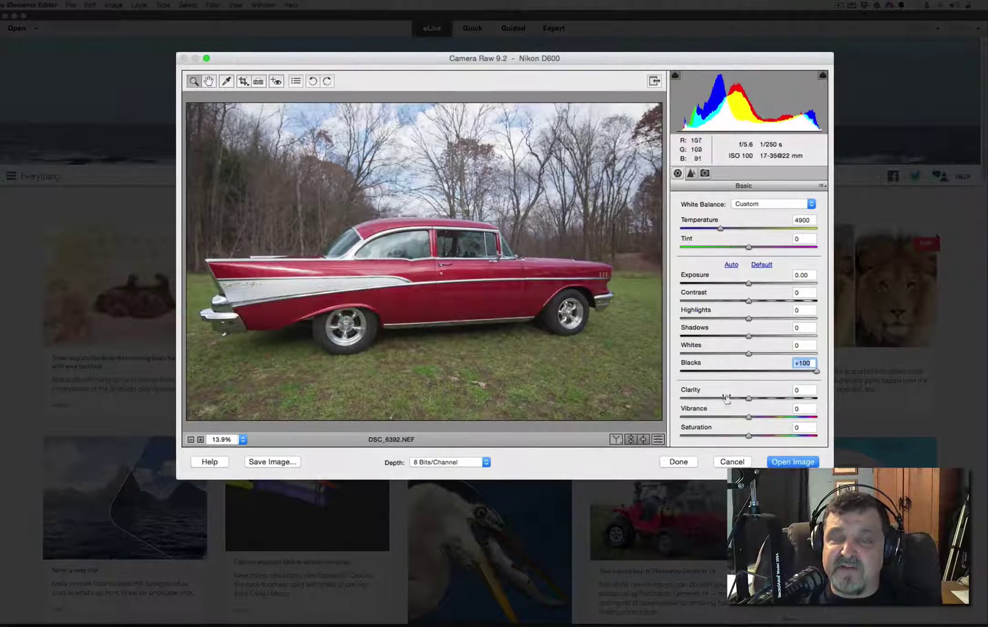
{"action": "double_click", "coordinate": [816, 372]}
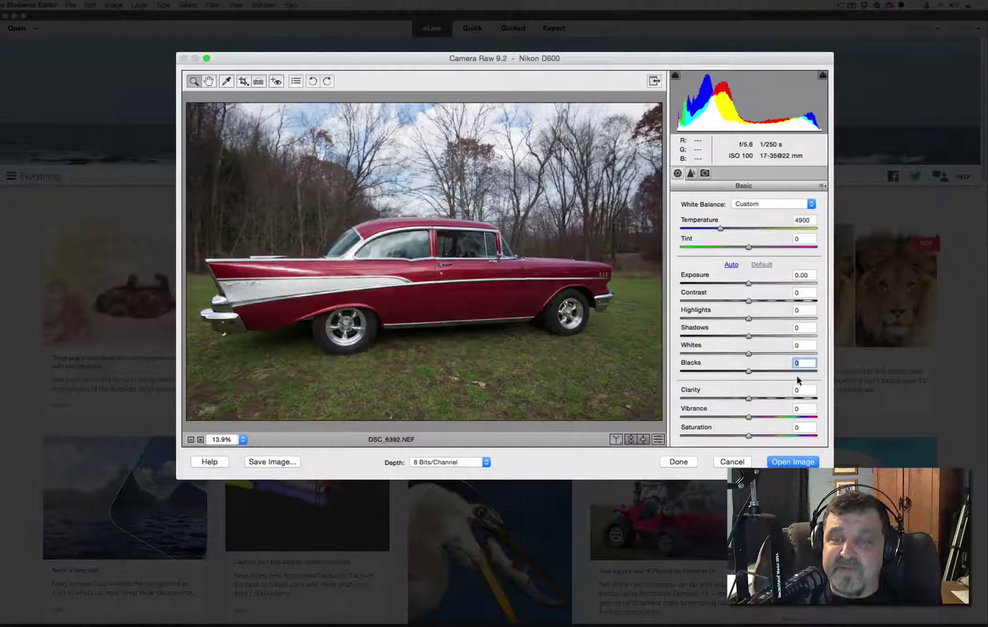
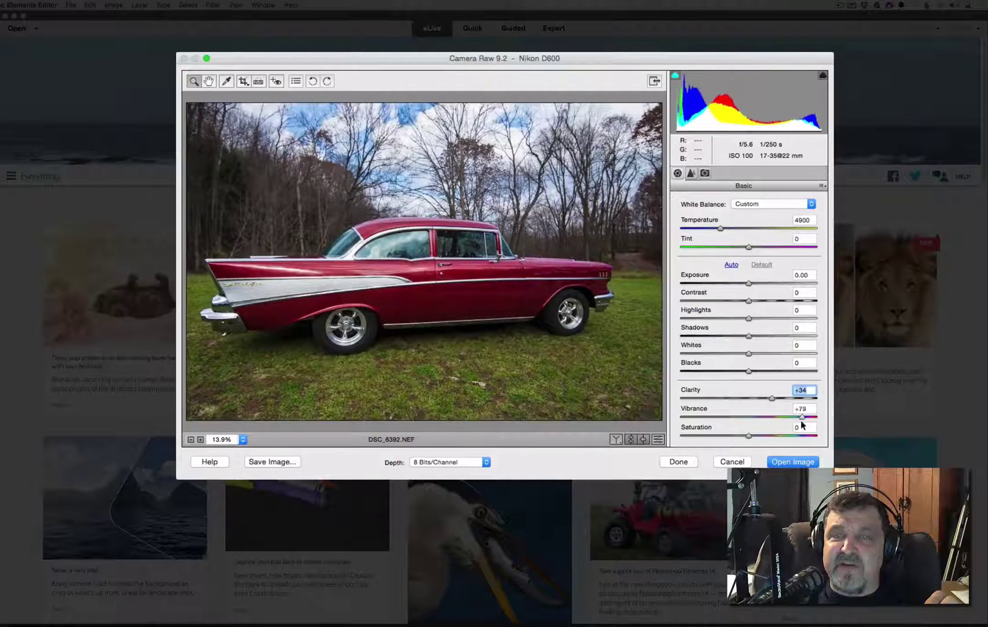
- Compare the car photo's vibrance at +48 and +80, and settle it on +32
{"action": "key", "text": "Tab"}
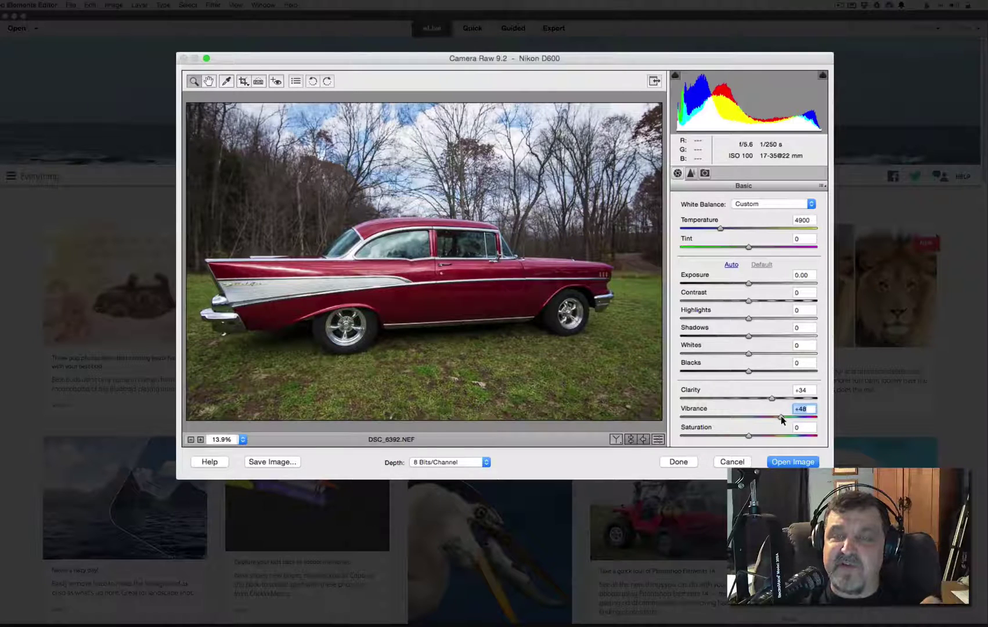
{"action": "left_click_drag", "start_coordinate": [781, 416], "coordinate": [803, 417]}
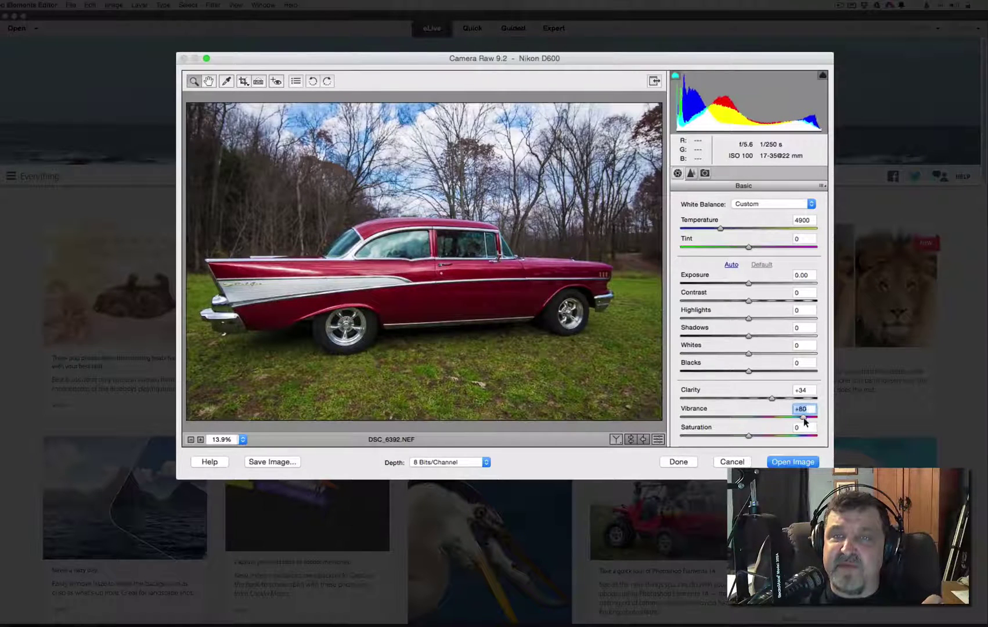
{"action": "left_click", "coordinate": [676, 77]}
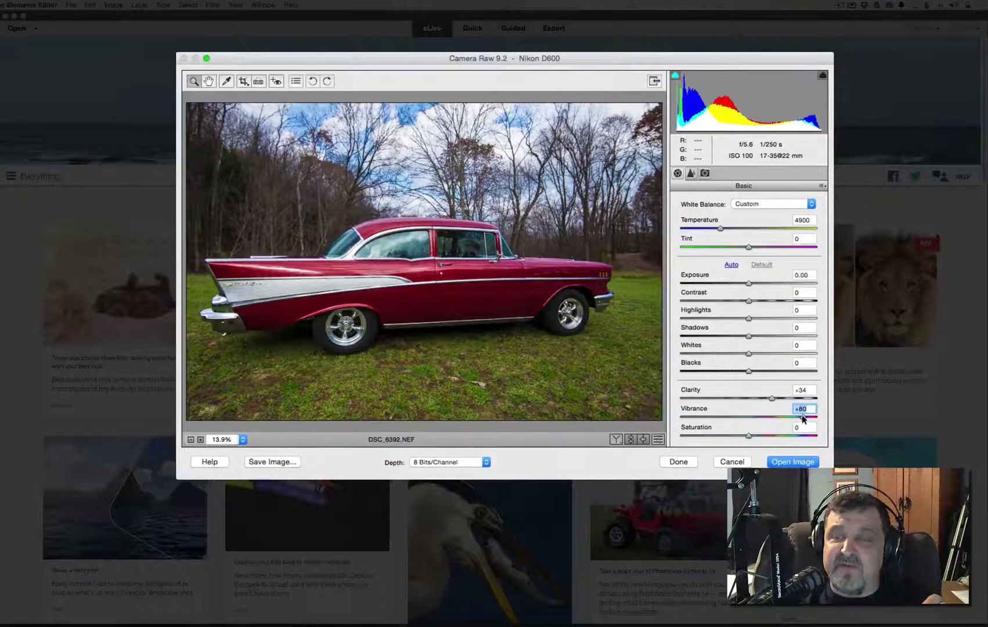
{"action": "left_click_drag", "start_coordinate": [804, 419], "coordinate": [773, 420]}
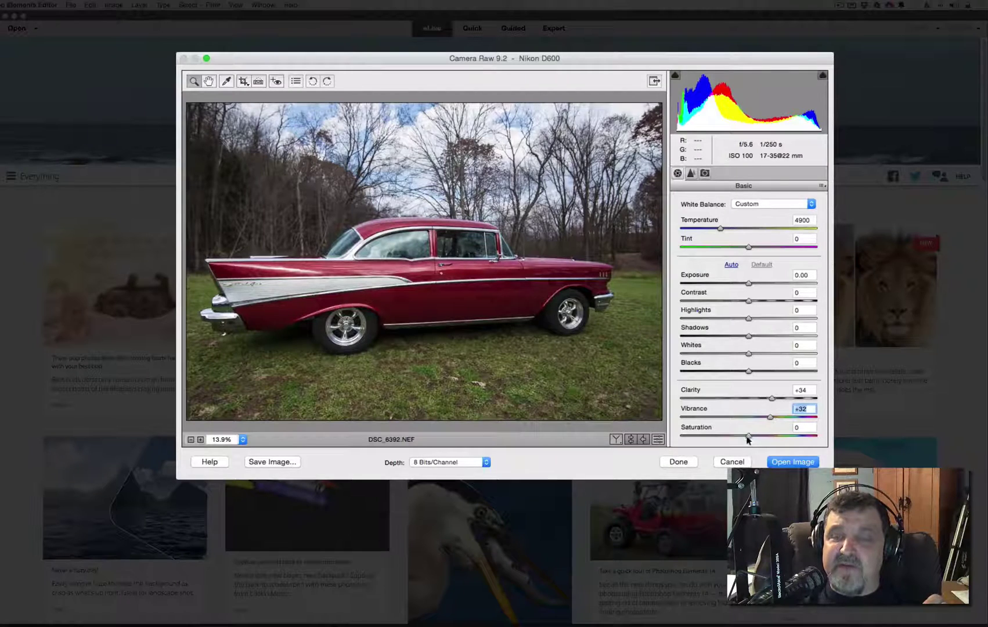
- Try the saturation at -100, +100, +13 and 0, and set it to -27
{"action": "left_click_drag", "start_coordinate": [749, 436], "coordinate": [660, 442]}
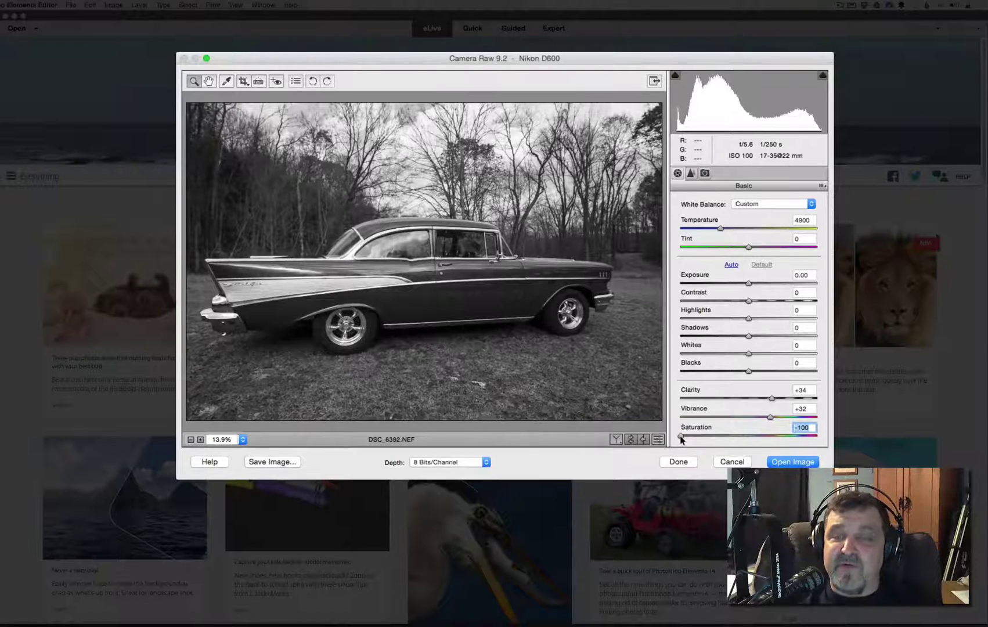
{"action": "left_click_drag", "start_coordinate": [682, 439], "coordinate": [829, 445]}
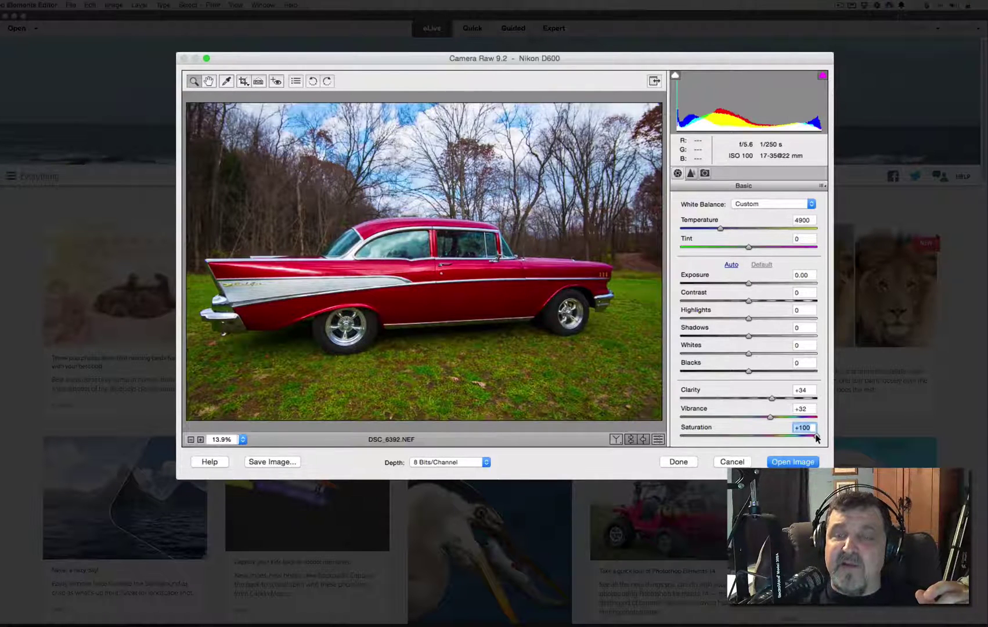
{"action": "left_click_drag", "start_coordinate": [816, 438], "coordinate": [757, 440]}
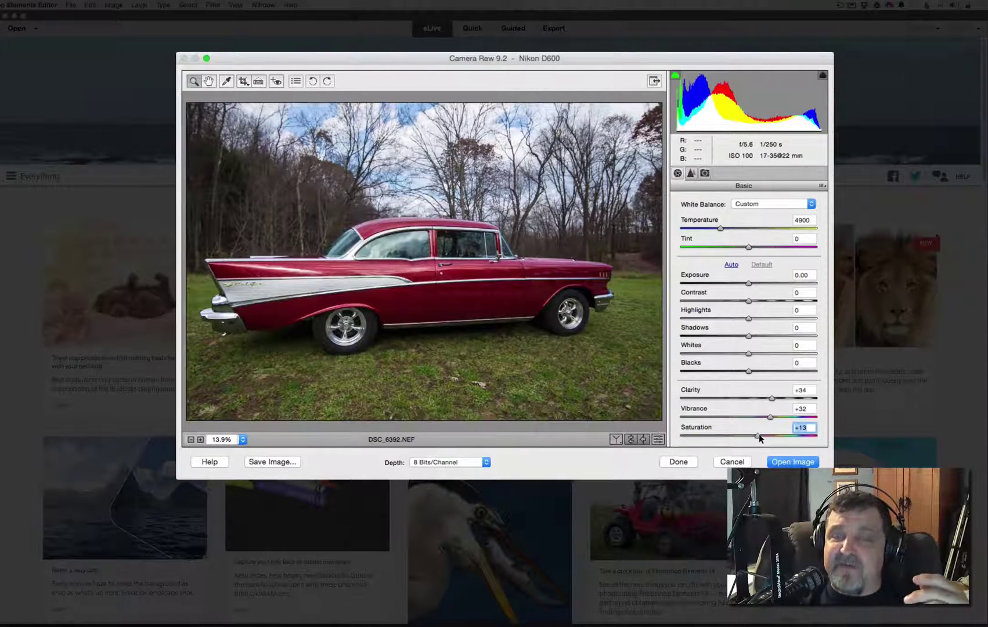
{"action": "double_click", "coordinate": [757, 436]}
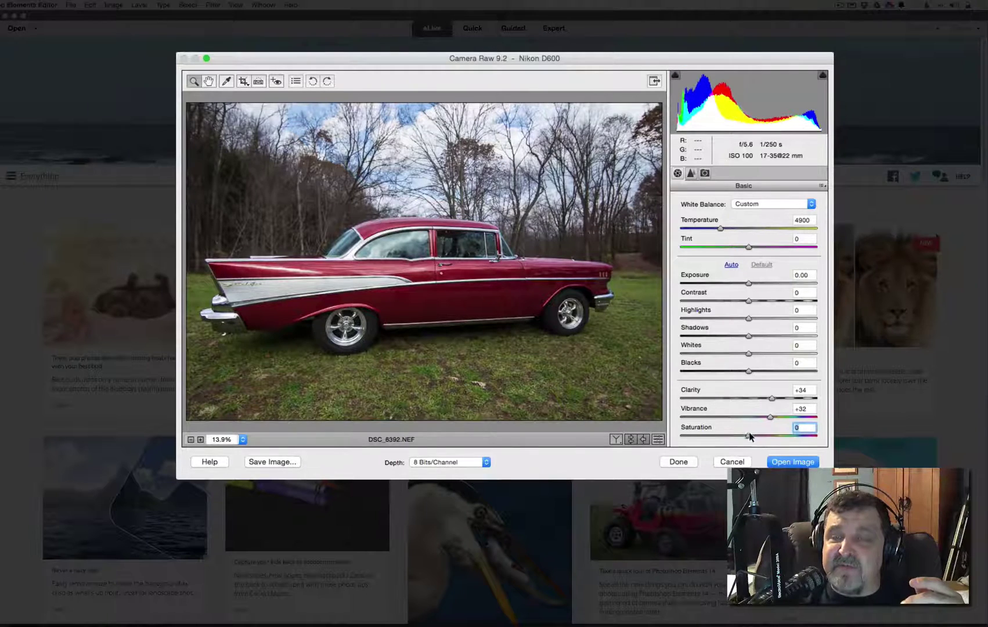
{"action": "left_click_drag", "start_coordinate": [748, 437], "coordinate": [731, 441]}
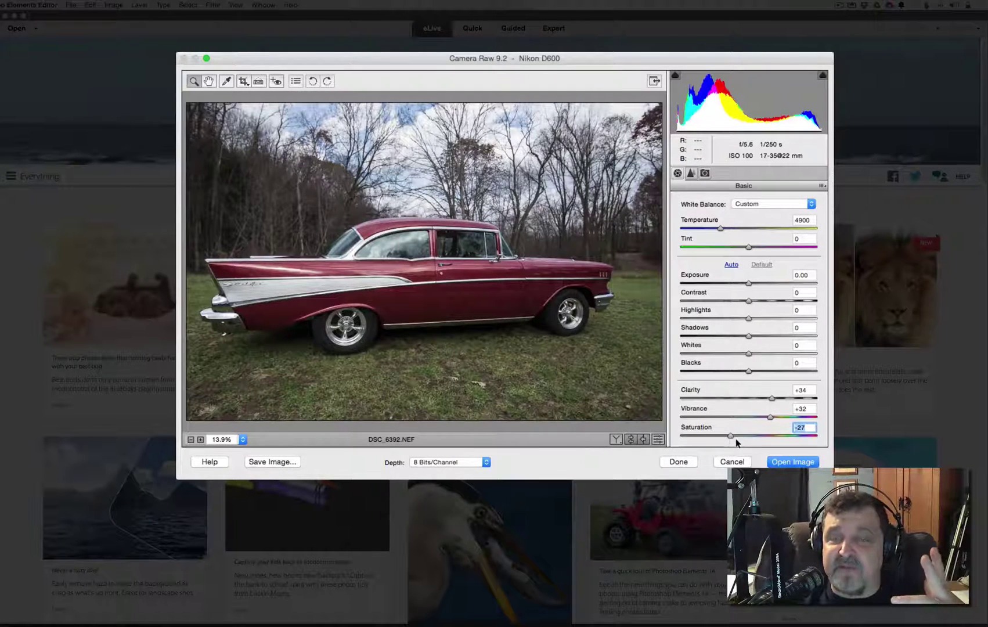
- Open the Detail settings and try a sharpening amount of 56, resetting it to 25
{"action": "left_click", "coordinate": [691, 174]}
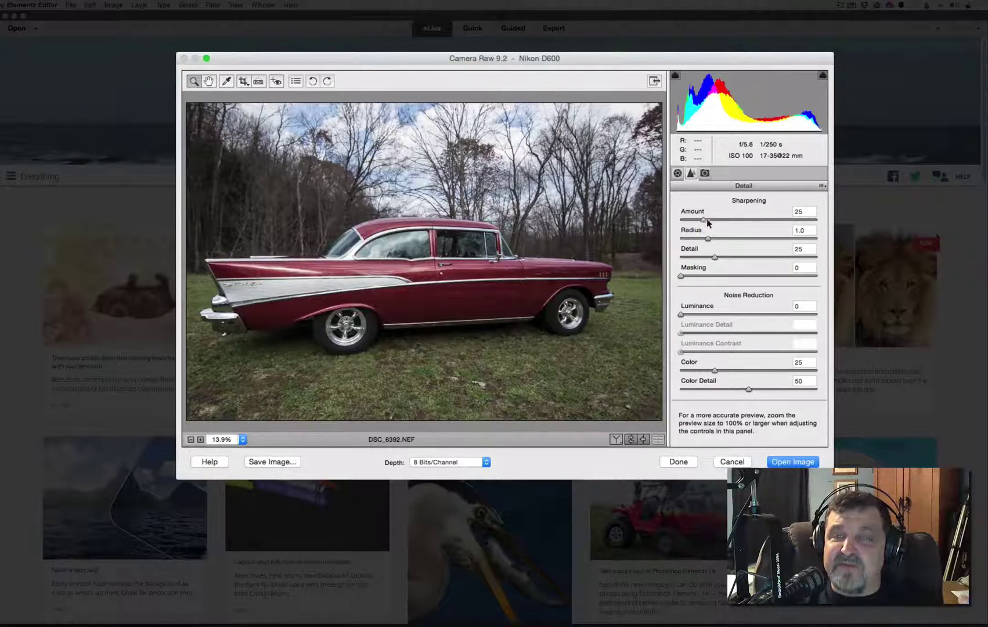
{"action": "left_click_drag", "start_coordinate": [707, 222], "coordinate": [729, 220]}
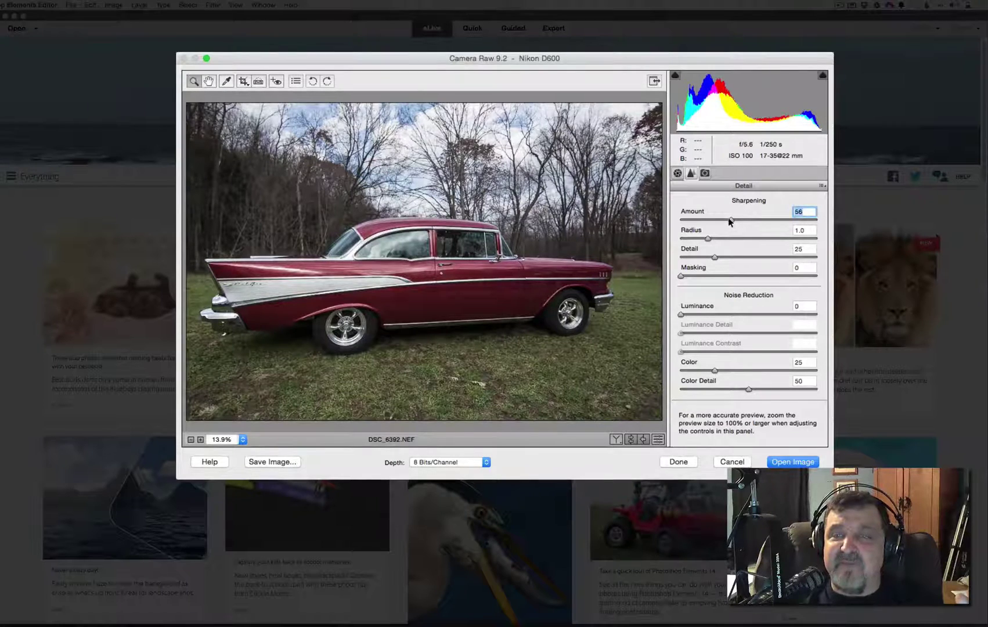
{"action": "double_click", "coordinate": [729, 219]}
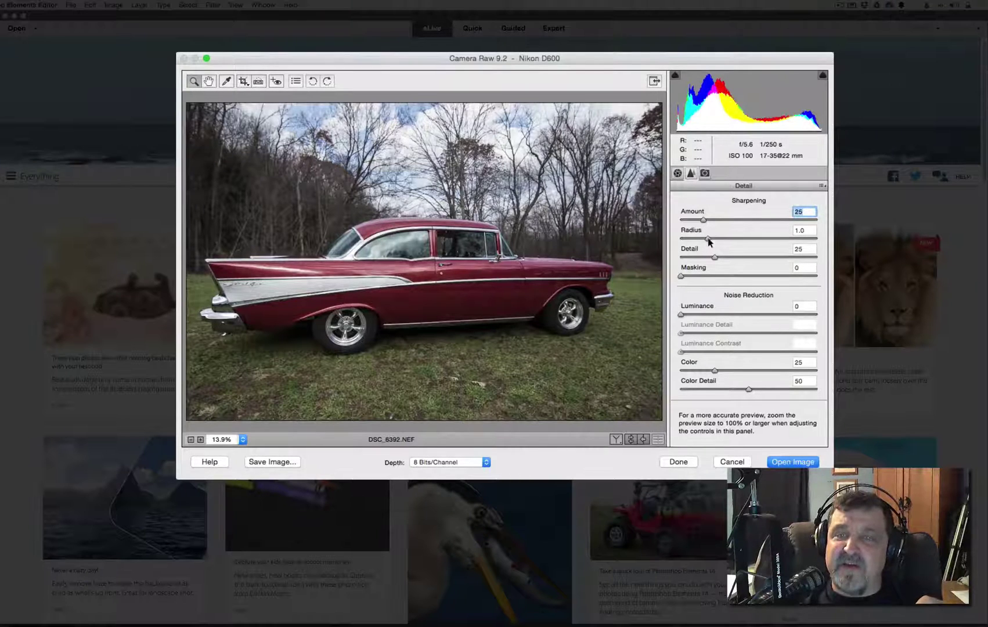
- Try the sharpening radius at 2.6 and 1.6, and reset it to 1.0
{"action": "left_click_drag", "start_coordinate": [708, 239], "coordinate": [717, 240]}
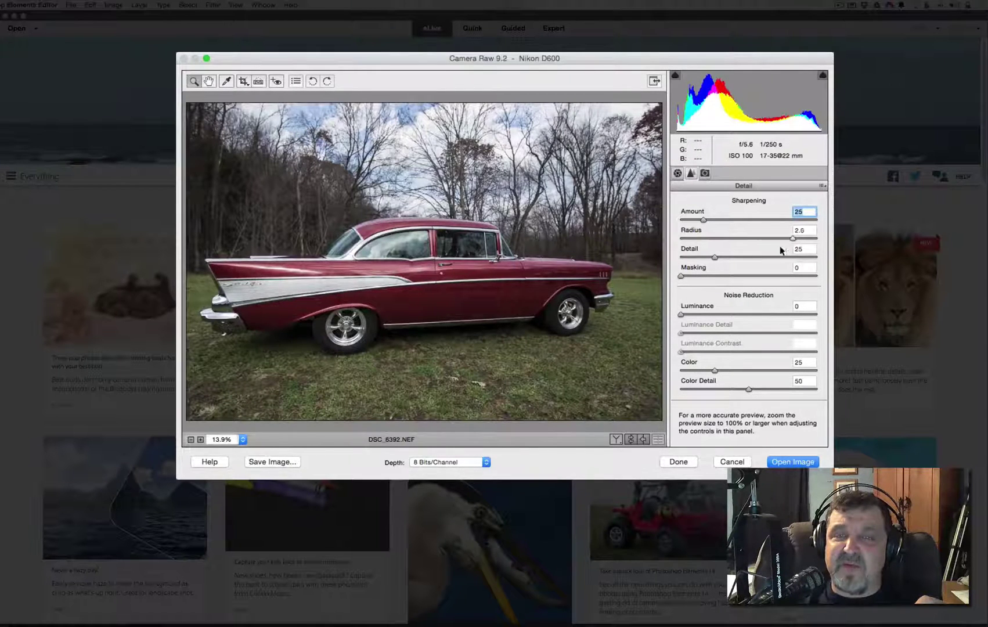
{"action": "left_click", "coordinate": [743, 238]}
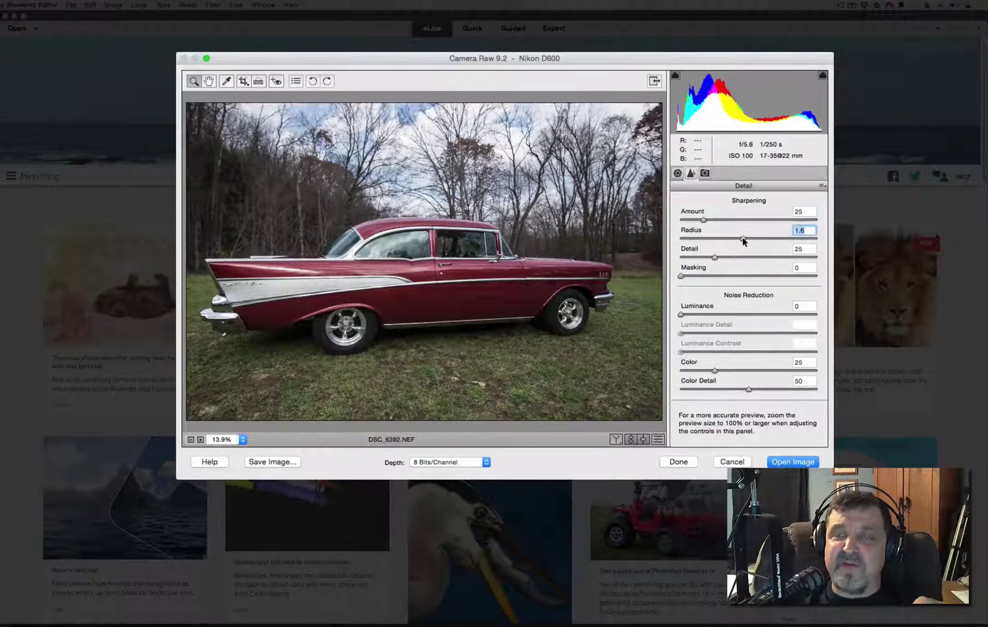
{"action": "double_click", "coordinate": [742, 239]}
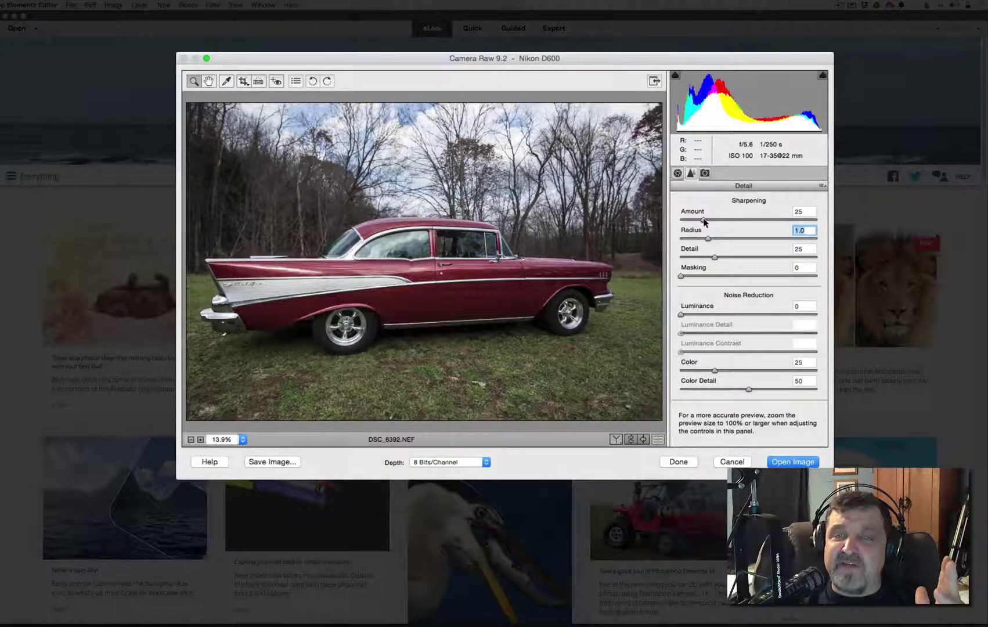
- Try the sharpening amount at 104 and 90, and reset it to 25
{"action": "left_click_drag", "start_coordinate": [704, 220], "coordinate": [775, 224]}
{"action": "left_click", "coordinate": [775, 220]}
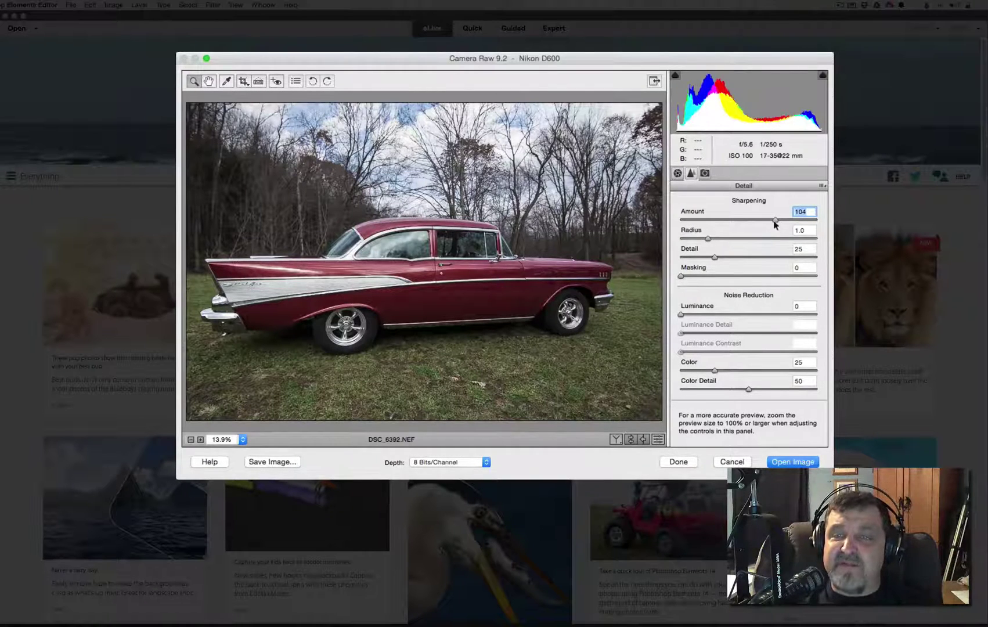
{"action": "left_click_drag", "start_coordinate": [773, 221], "coordinate": [694, 224]}
{"action": "left_click", "coordinate": [761, 224]}
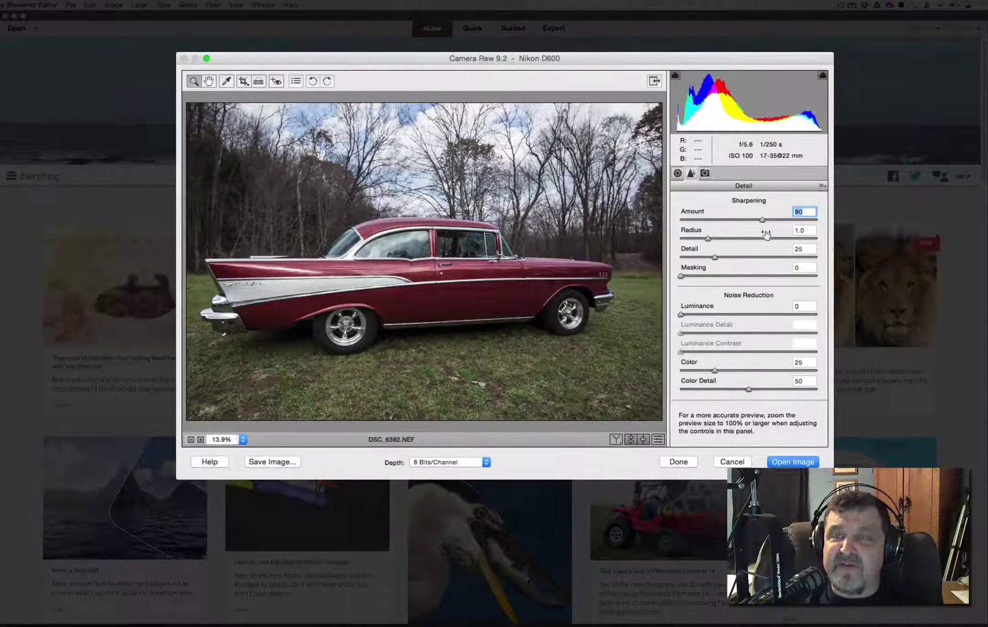
{"action": "double_click", "coordinate": [761, 221]}
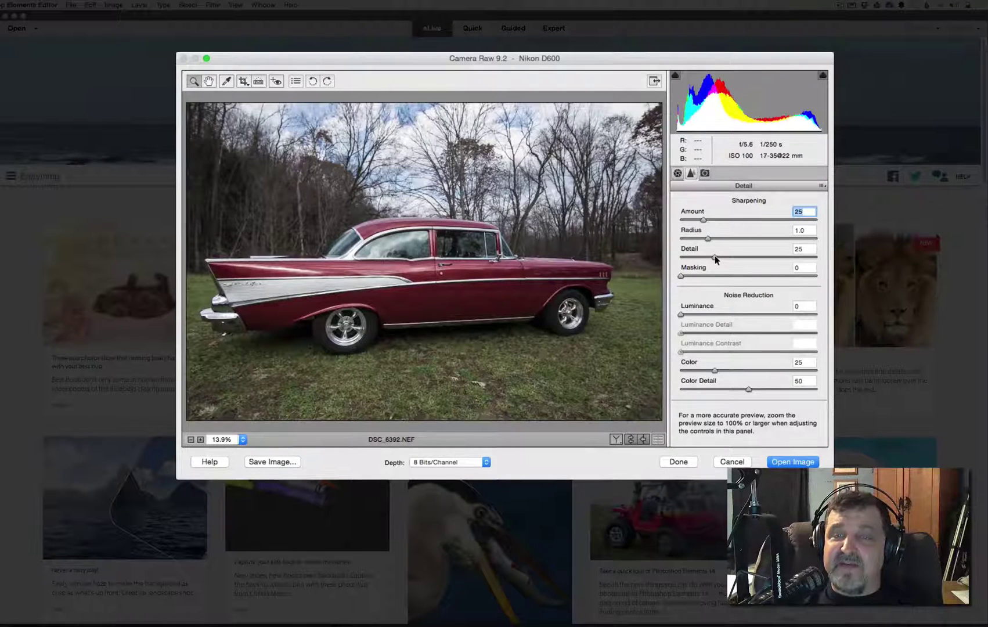
- Try a sharpening detail of 78 and masking of 35, resetting them to 25 and 0, and keep luminance noise reduction at 0
{"action": "left_click_drag", "start_coordinate": [715, 257], "coordinate": [785, 258]}
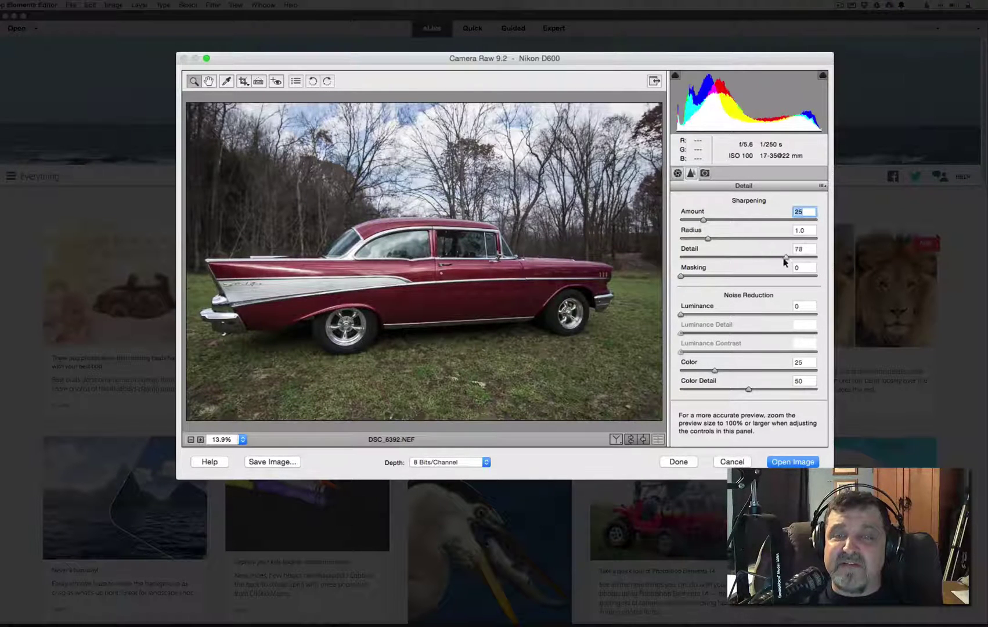
{"action": "double_click", "coordinate": [750, 258]}
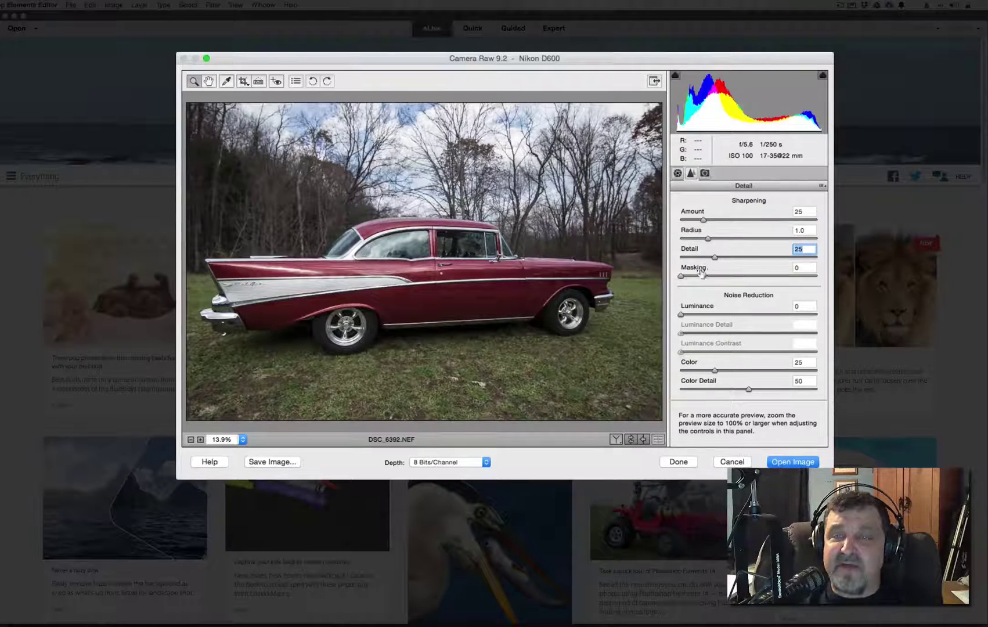
{"action": "left_click_drag", "start_coordinate": [681, 277], "coordinate": [728, 283]}
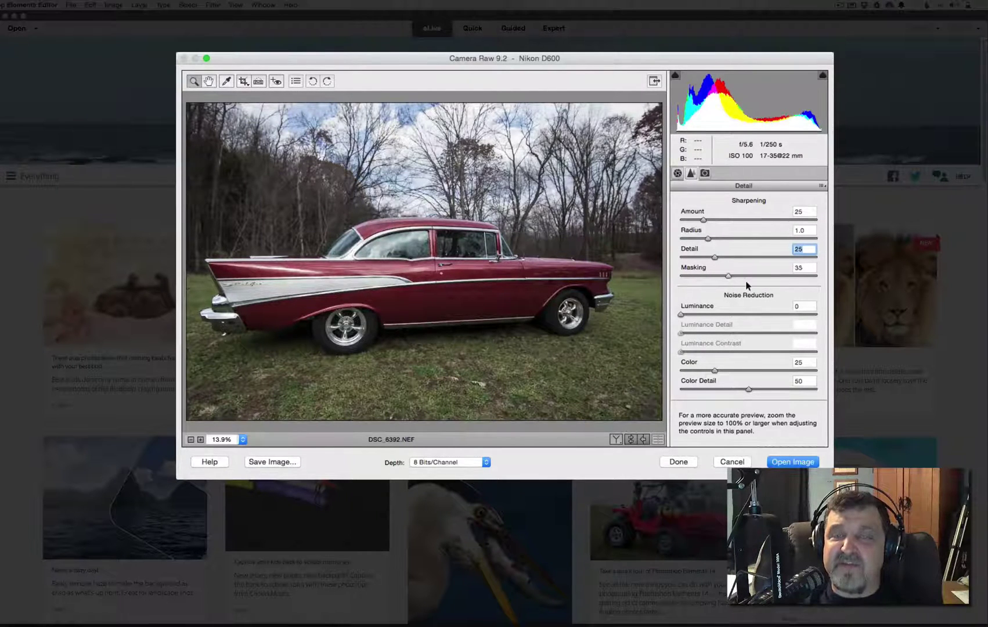
{"action": "double_click", "coordinate": [677, 281]}
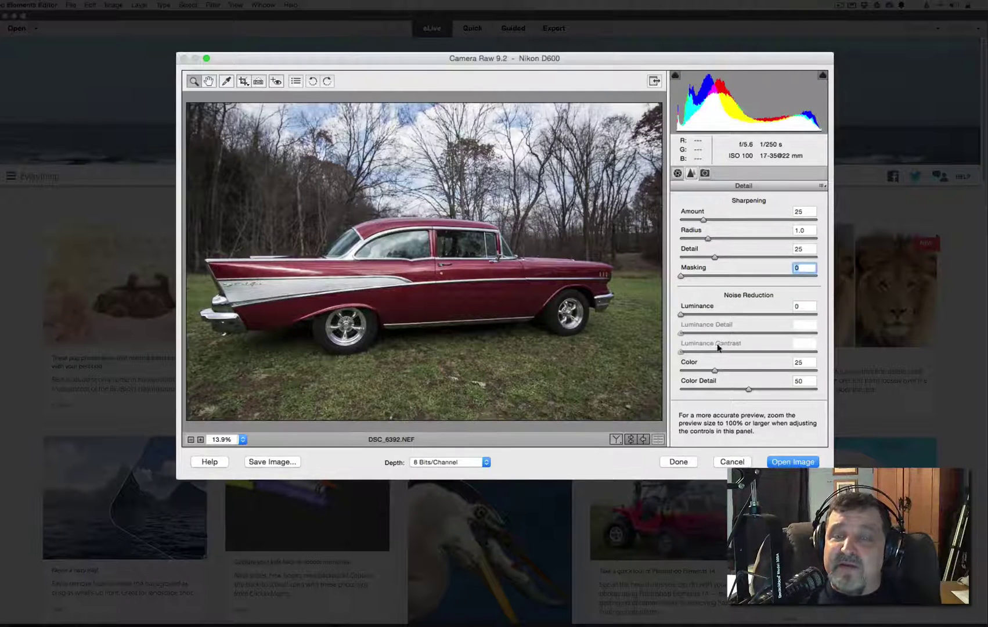
{"action": "mouse_move", "coordinate": [681, 314]}
{"action": "left_mouse_down"}
{"action": "mouse_move", "coordinate": [798, 317]}
{"action": "mouse_move", "coordinate": [680, 322]}
{"action": "left_mouse_up"}
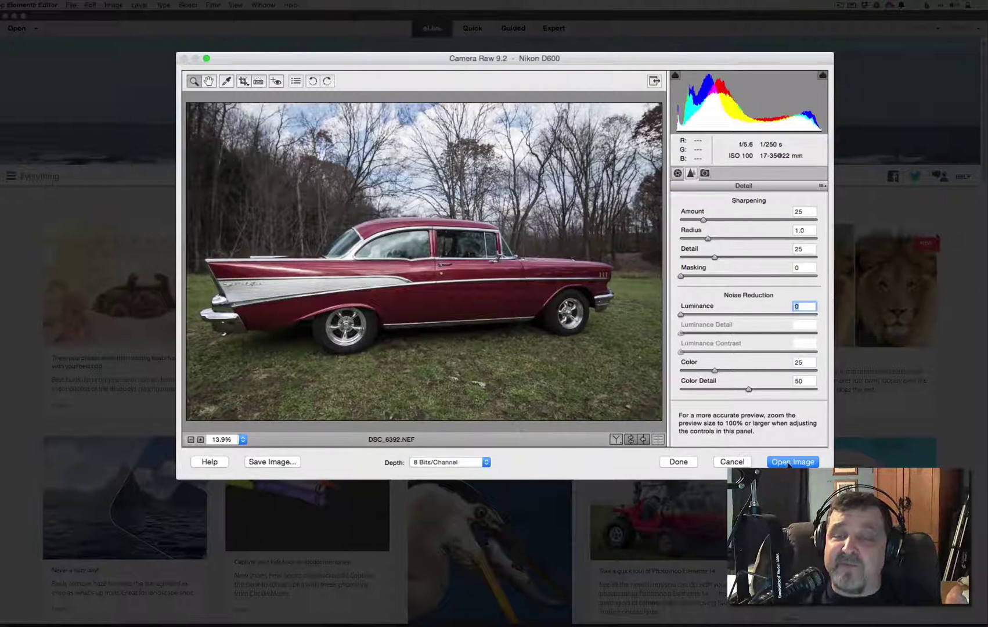
- Open the adjusted RAW car photo in the editor and switch to Expert mode
{"action": "left_click", "coordinate": [790, 462]}
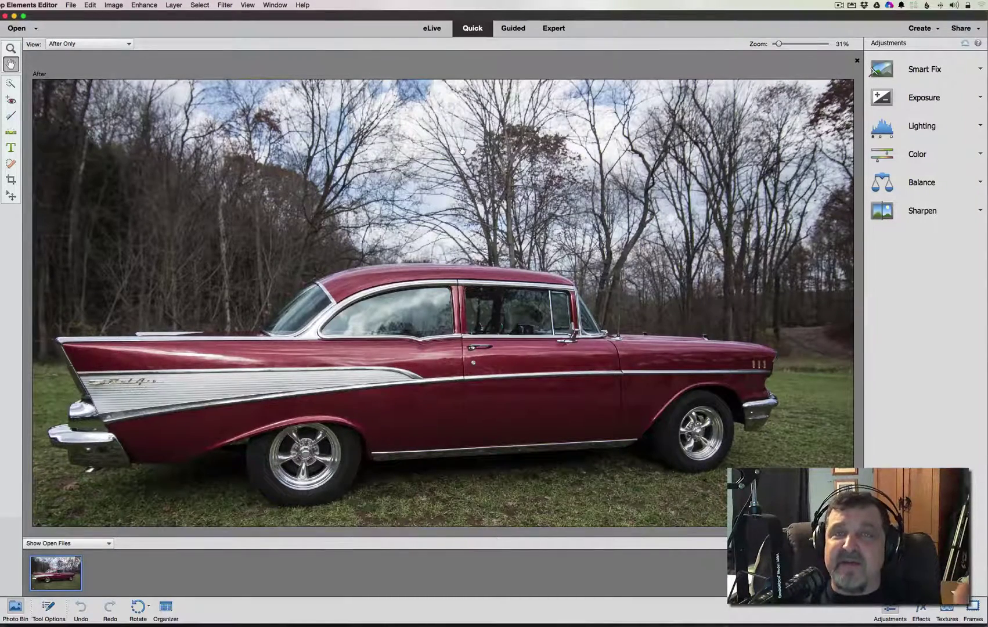
{"action": "left_click", "coordinate": [546, 30]}
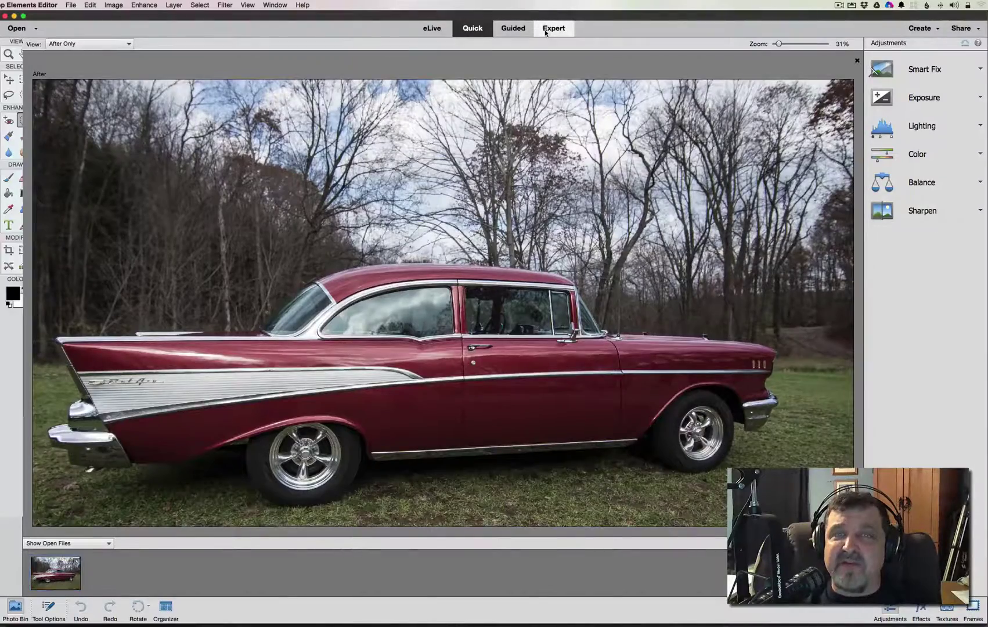